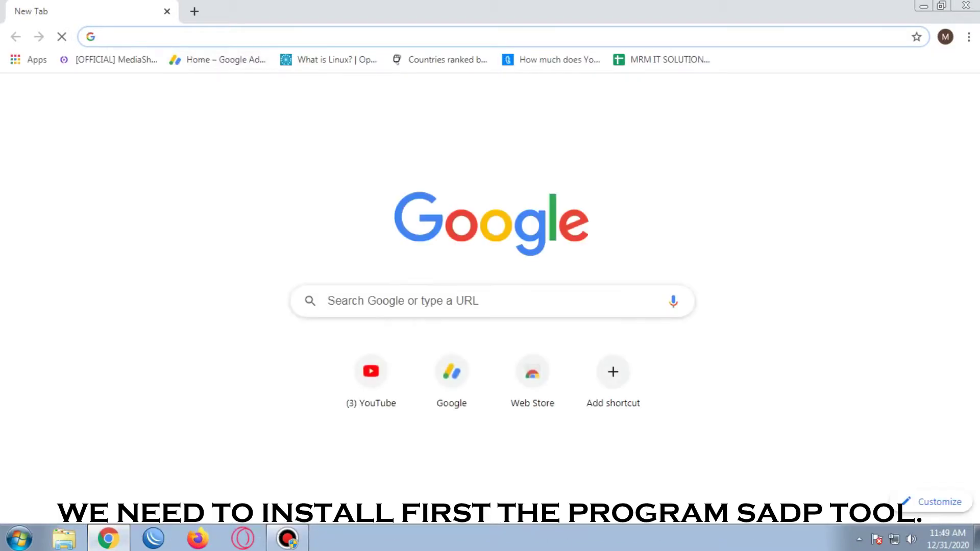
text(www.google.com)
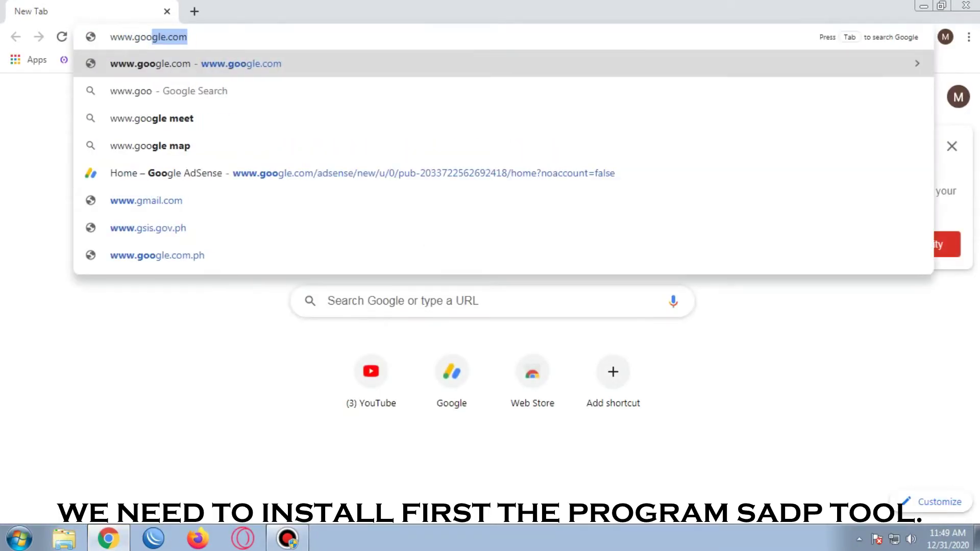
key(Return)
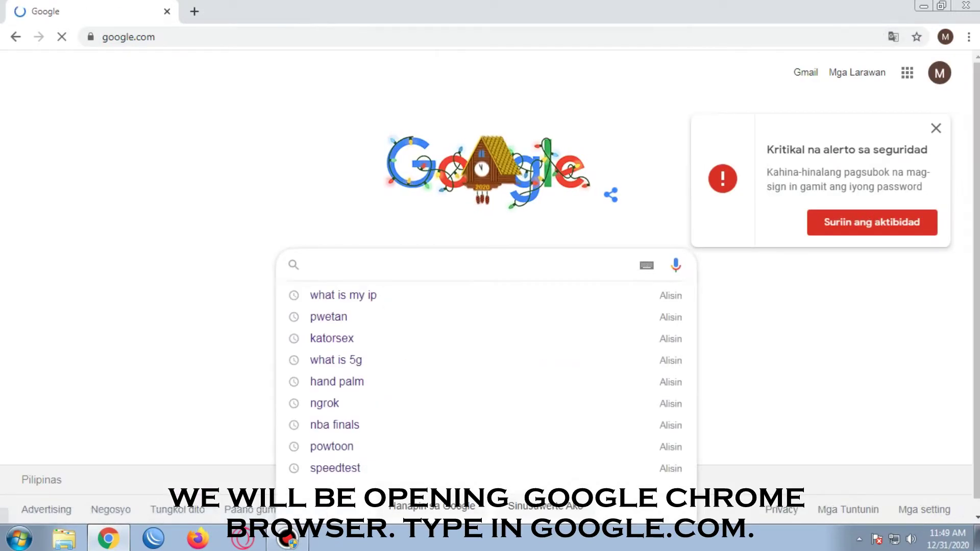
text(hikv)
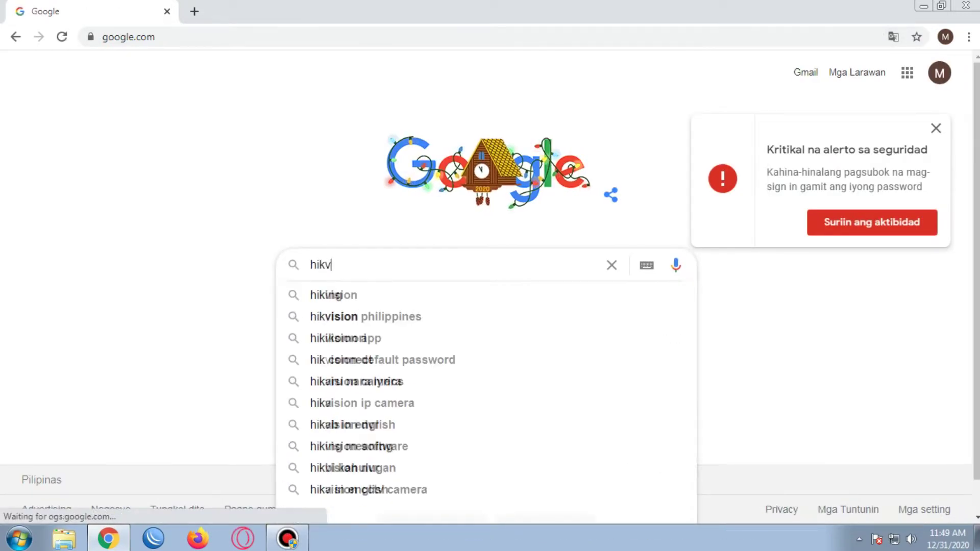
text(ision sa)
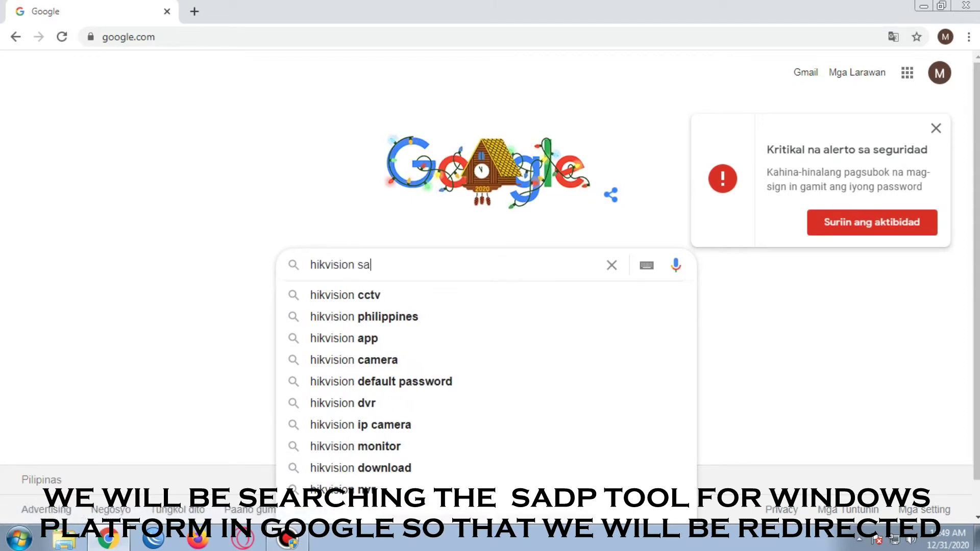
text(dp )
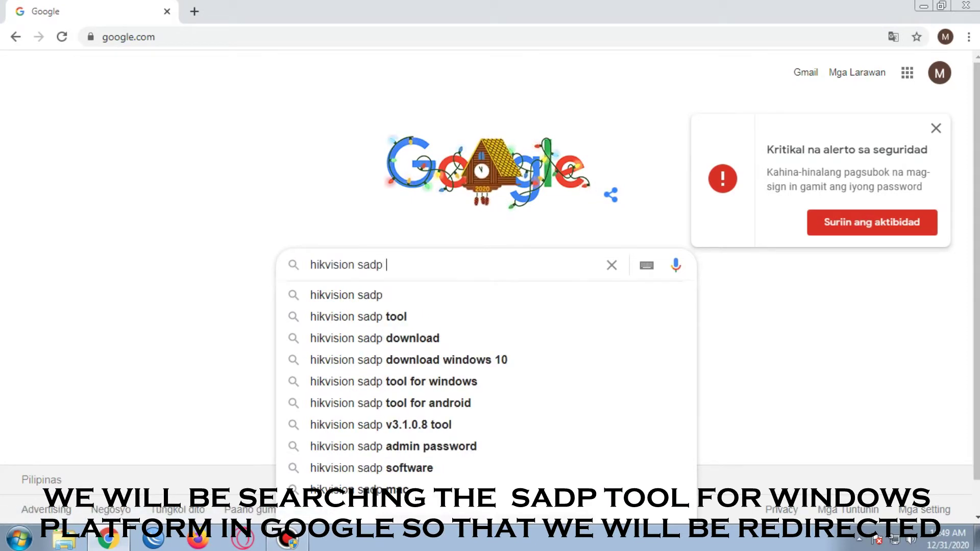
text(tool for windows)
key(Return)
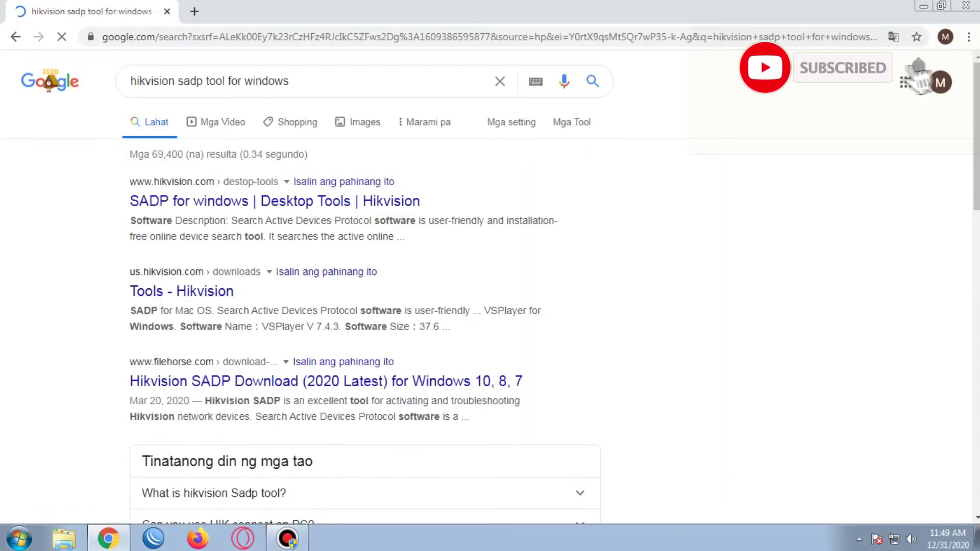
Download SADP for Windows from Hikvision's 'SADP for windows | Desktop Tools' page, agreeing to the terms.
click(276, 201)
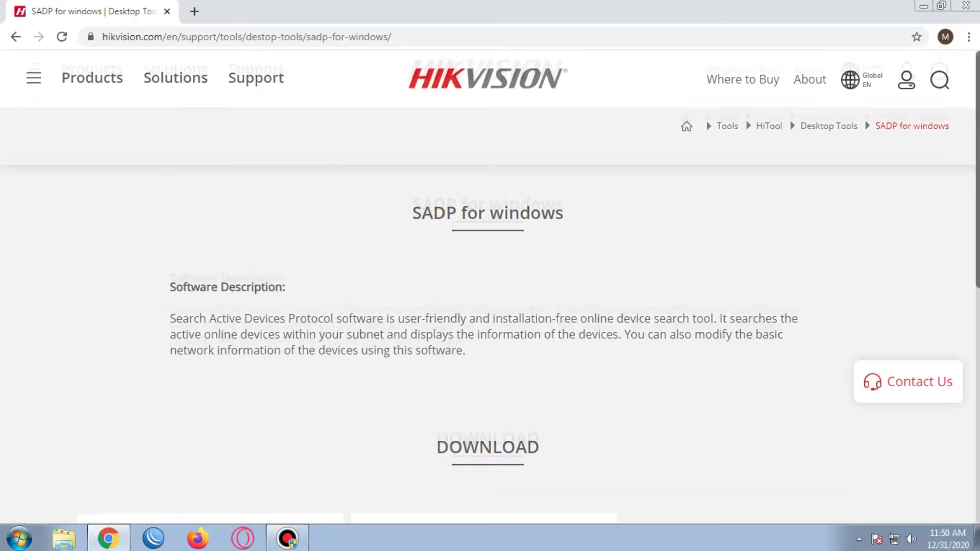
scroll(490, 286, down, 3)
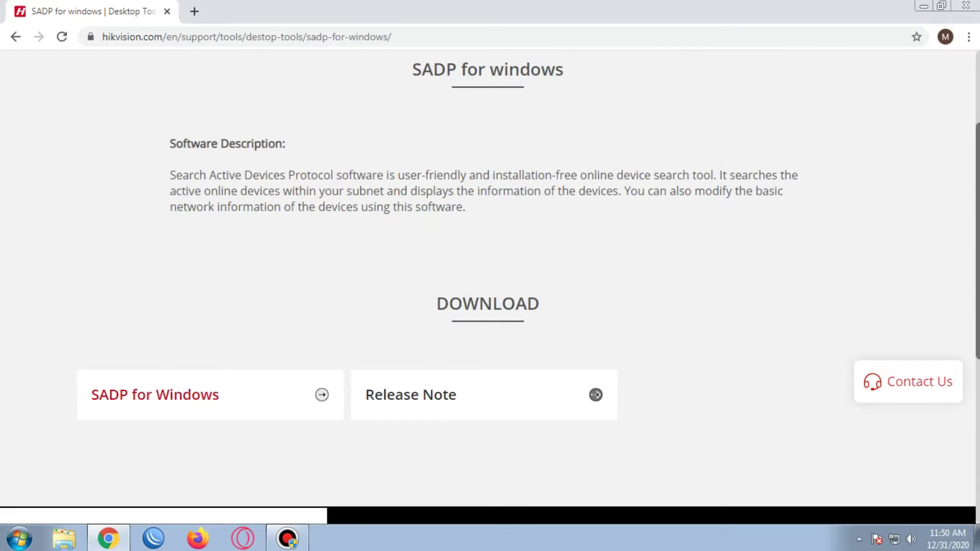
click(209, 395)
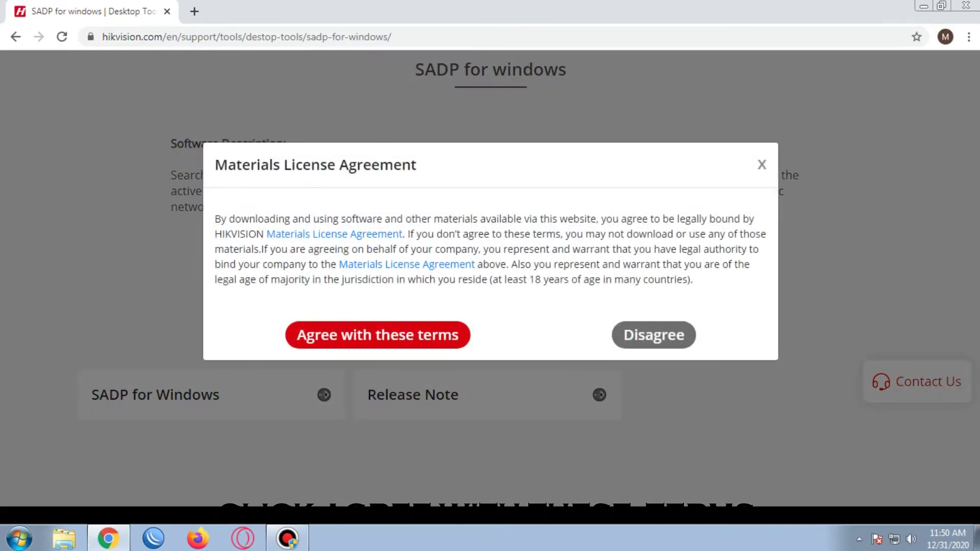
click(378, 335)
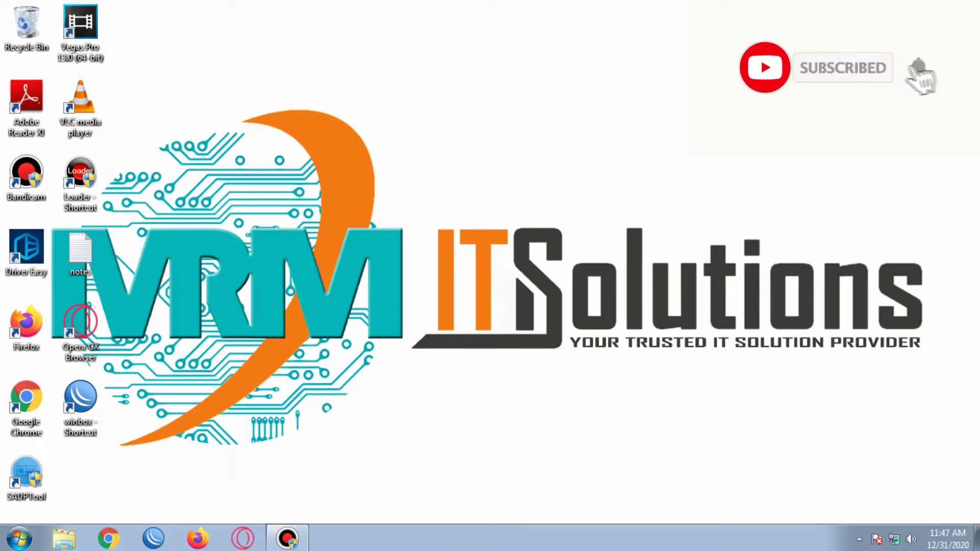
Set the Local Area Connection's IPv4 address to static 192.168.1.5, mask 255.255.255.0.
right_click(894, 539)
click(879, 525)
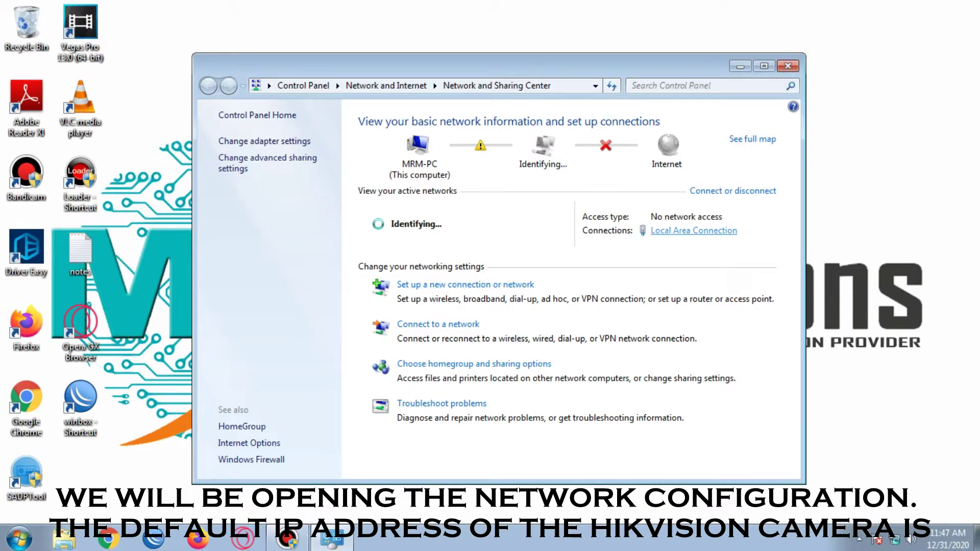
click(694, 231)
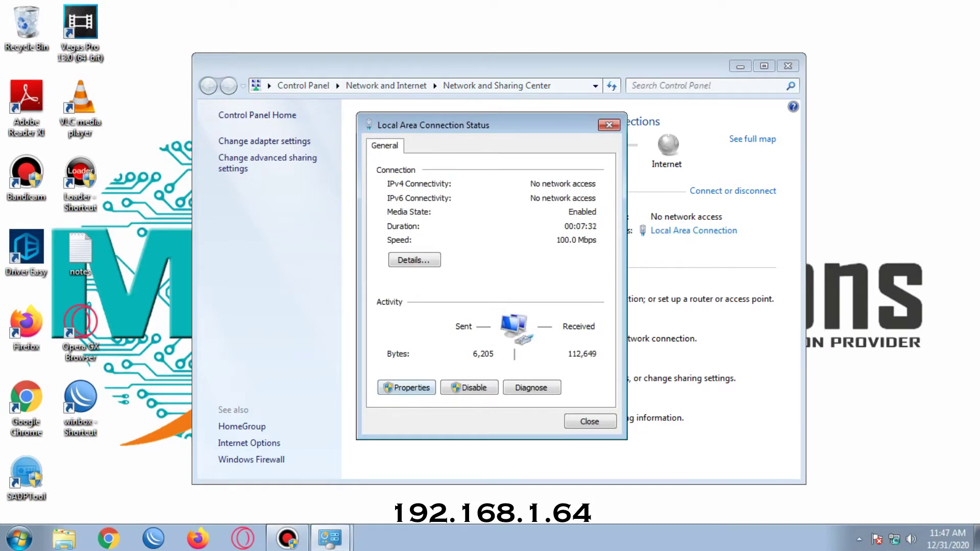
click(406, 388)
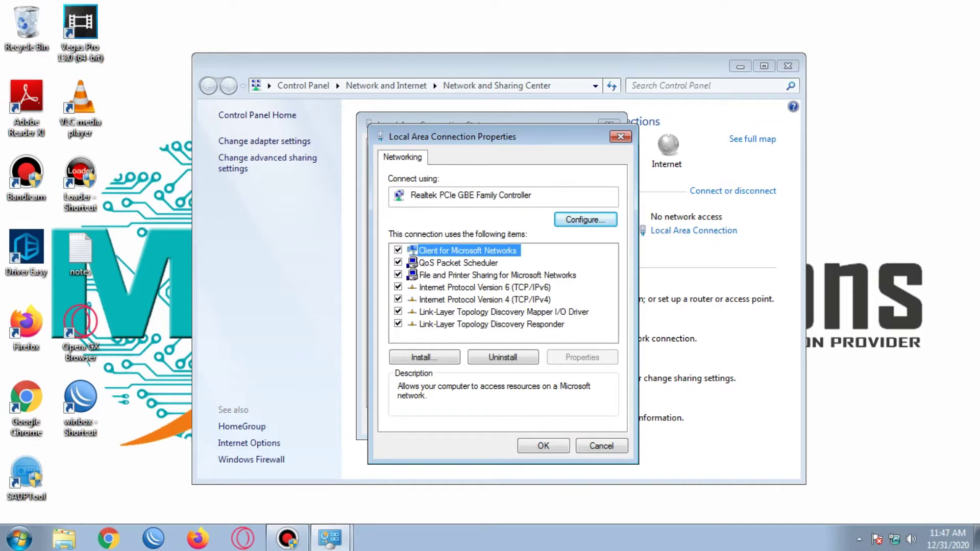
double_click(485, 300)
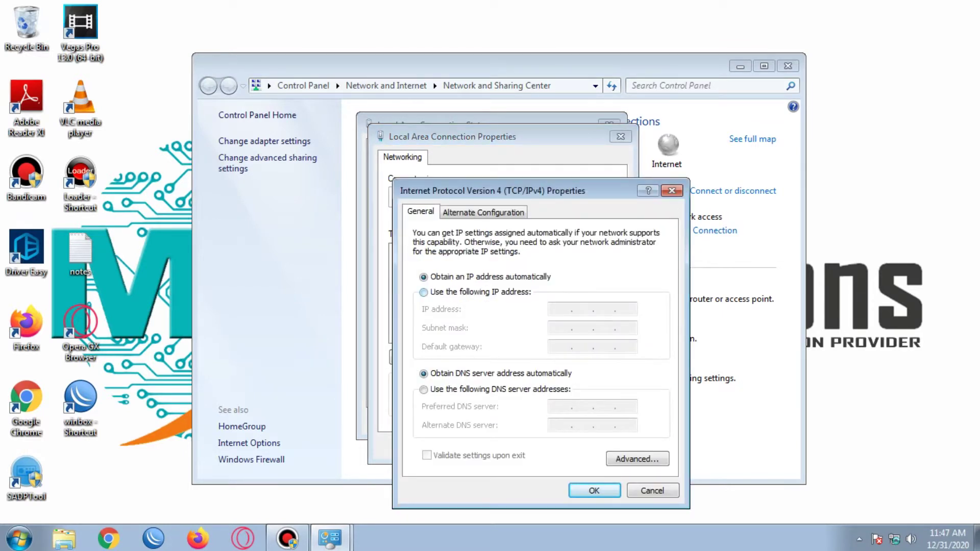
click(423, 292)
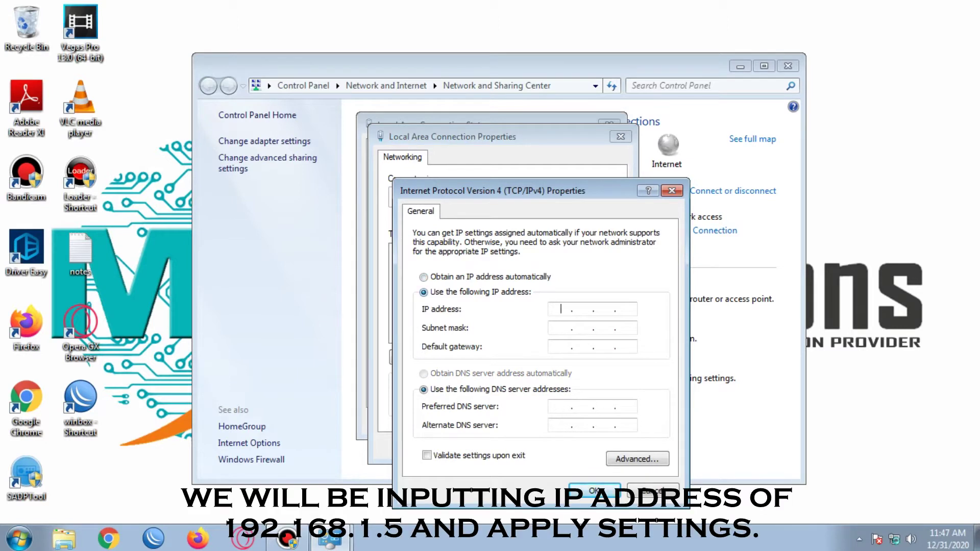
text(192 . 168 . 1 . 5)
key(Tab)
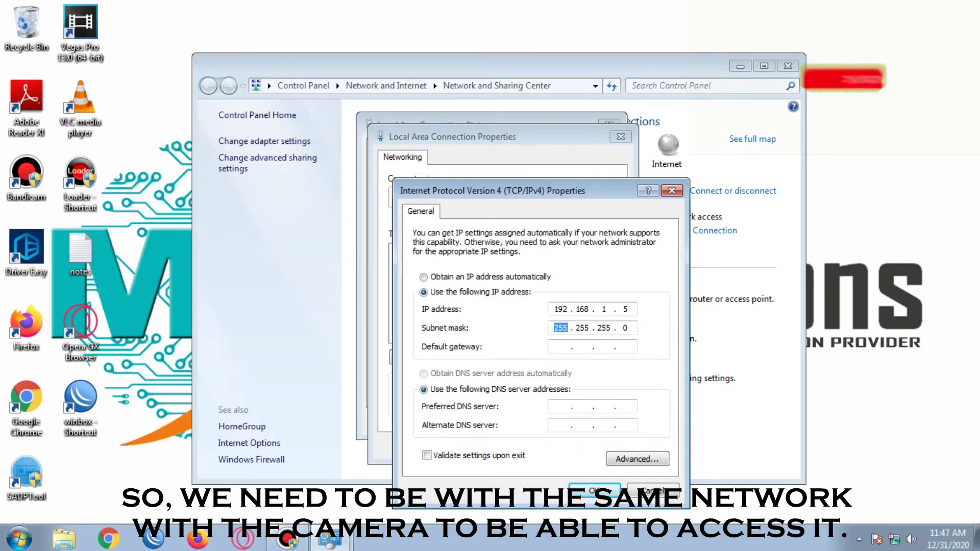
key(Return)
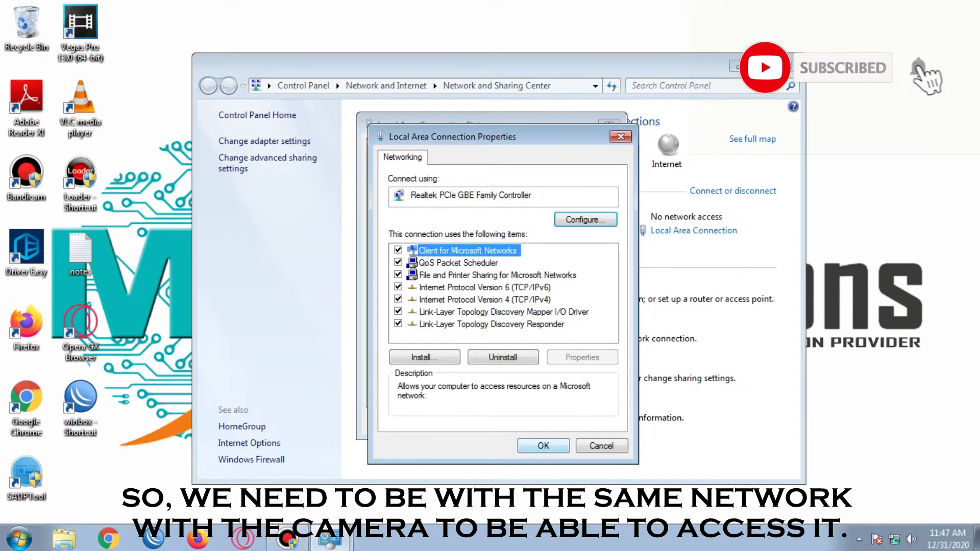
key(Return)
key(Escape)
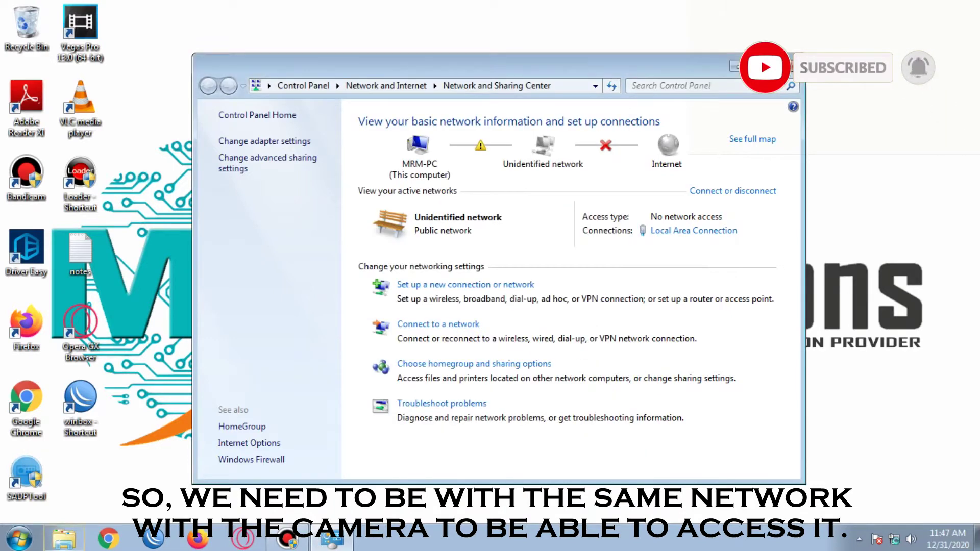
Launch Command Prompt by searching for cmd in Start.
click(735, 66)
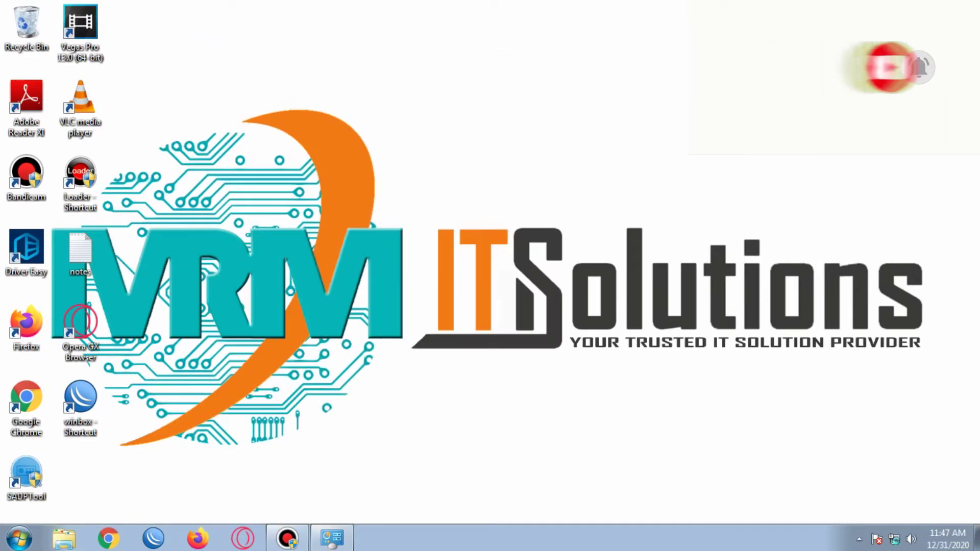
click(19, 538)
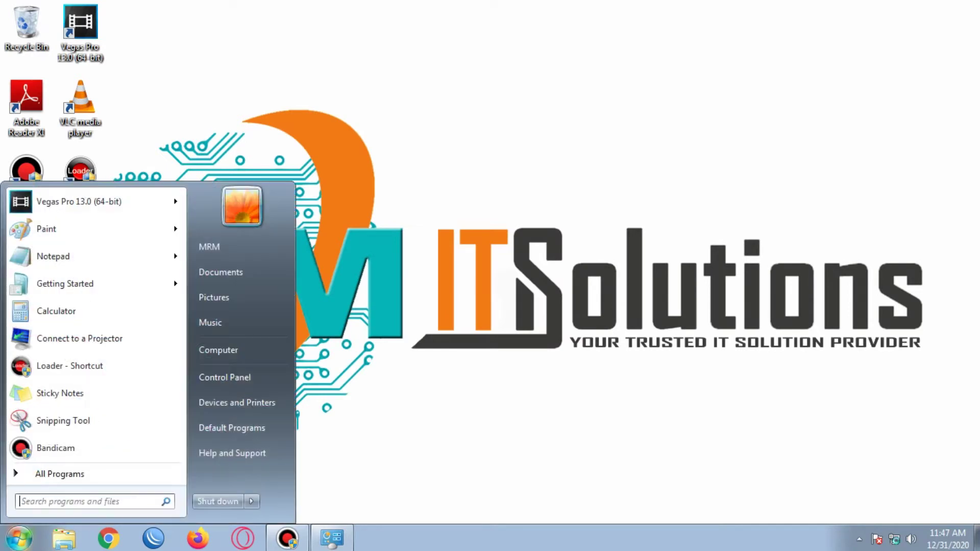
text(cmd)
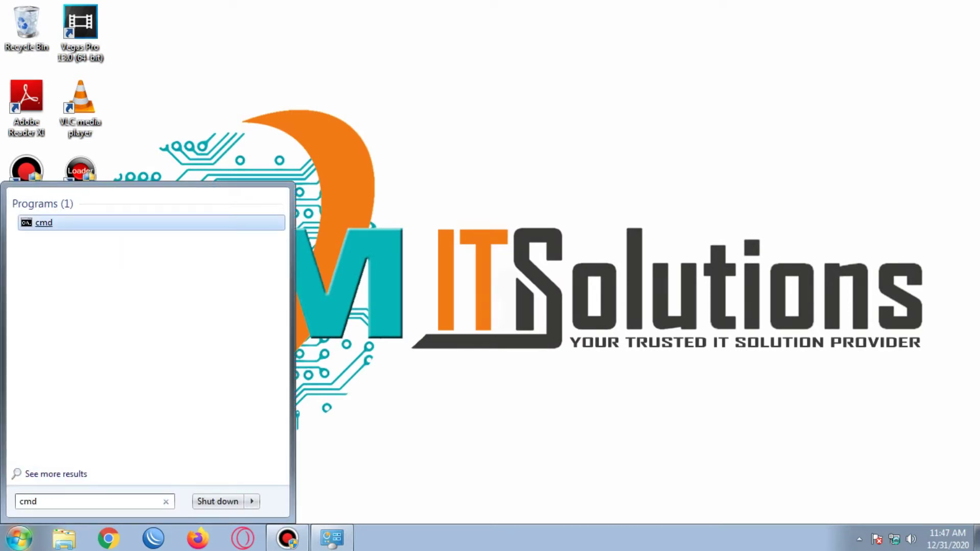
key(Return)
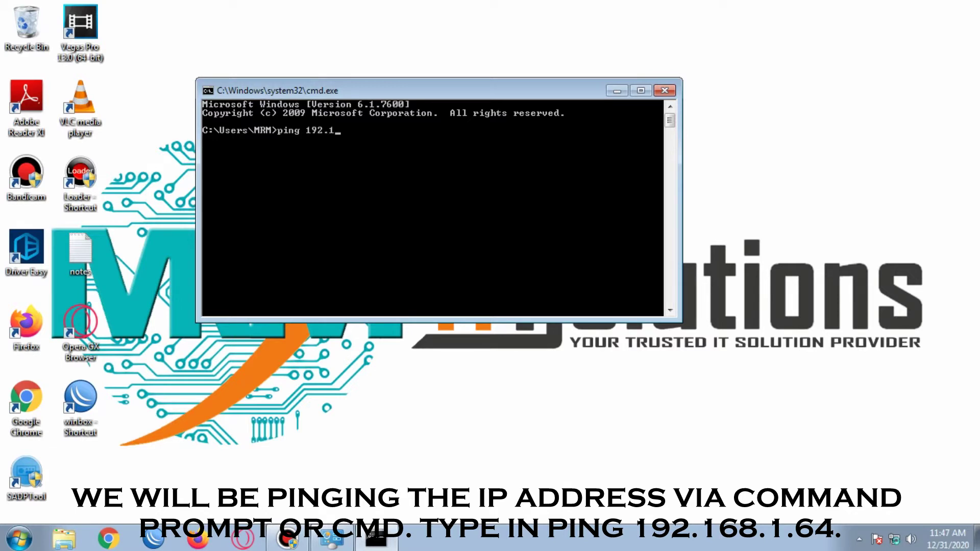
Ping the camera's default address 192.168.1.64, correcting the typed address first.
key(BackSpace)
text(8)
key(BackSpace)
text(645)
key(Return)
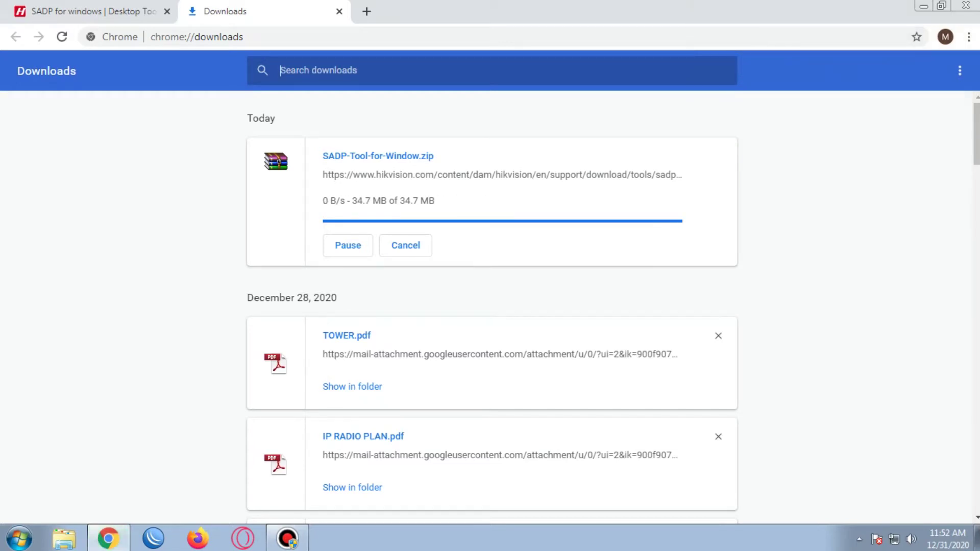
Copy the downloaded SADP zip archive and paste it into New folder (5).
click(352, 206)
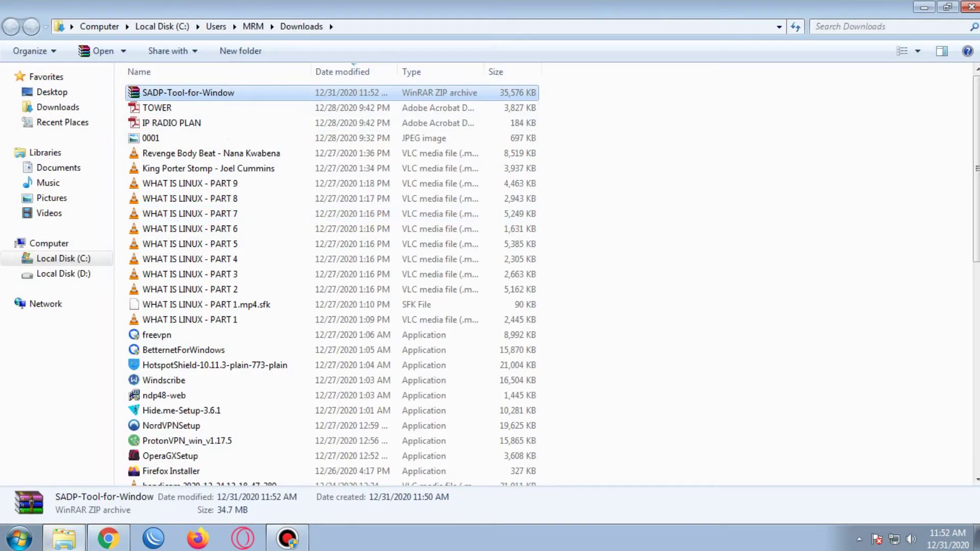
click(245, 50)
scroll(332, 255, up, 6)
scroll(229, 153, up, 3)
right_click(227, 88)
click(245, 271)
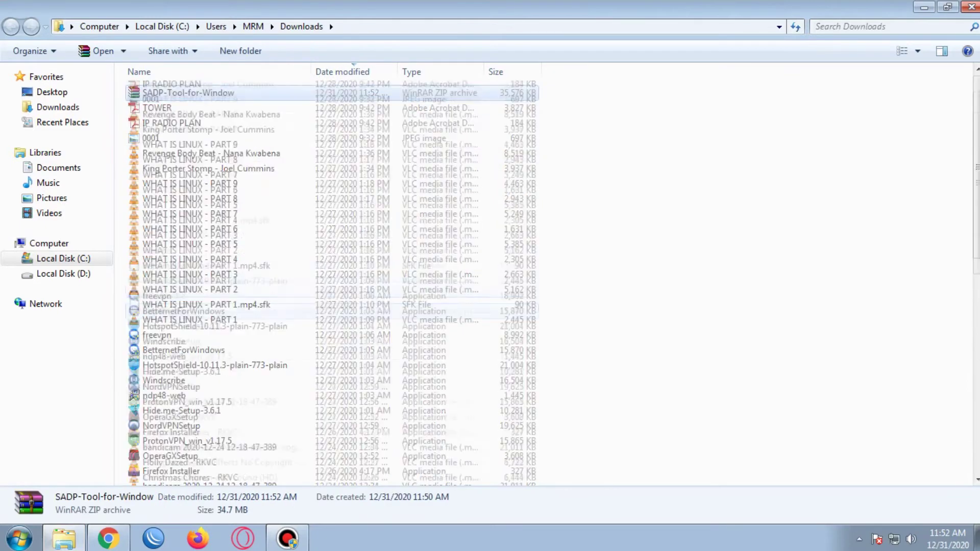
scroll(332, 255, down, 15)
double_click(163, 477)
right_click(209, 150)
click(250, 270)
Extract the zip in New folder (5) and run the SADPTool update to completion.
right_click(190, 90)
click(240, 146)
click(161, 93)
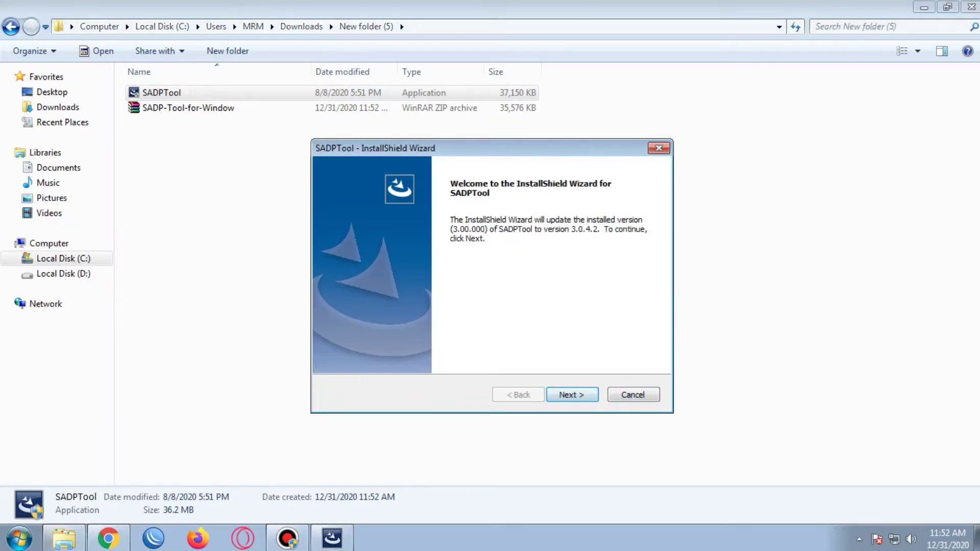
key(Return)
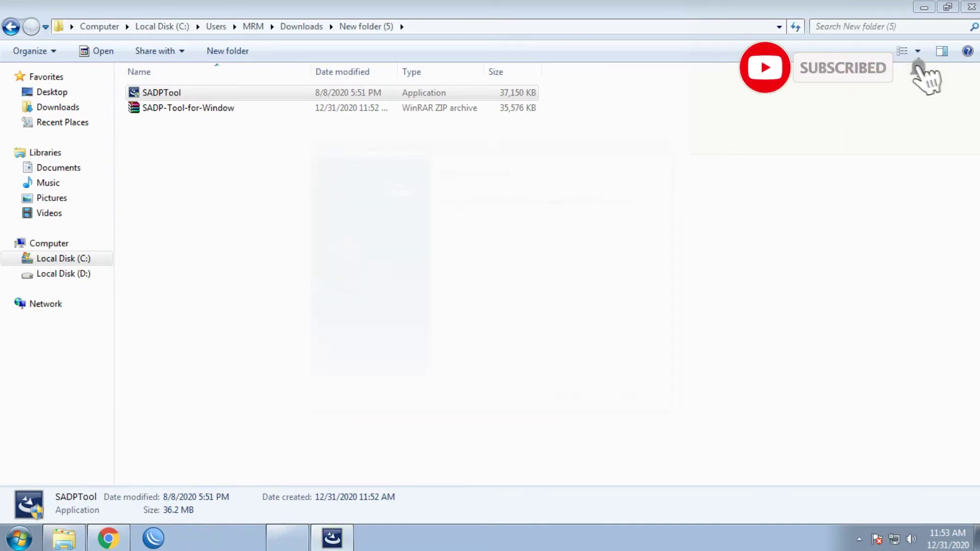
key(Return)
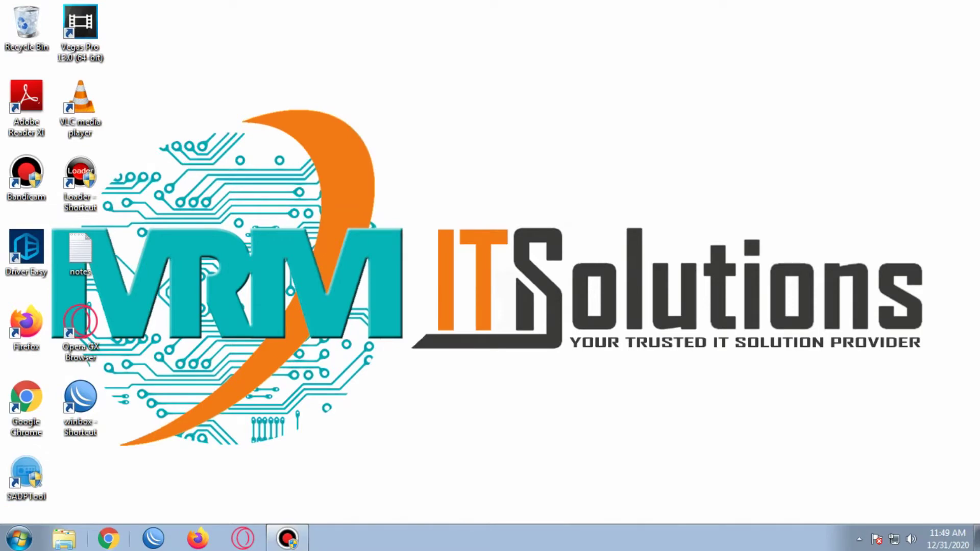
In a new Chrome tab, Google 'hikvision sadp tool for windows'.
click(108, 538)
text(www.google.com)
key(Return)
text(hikvision sadp tool for windows)
key(Return)
Download SADP for Windows from the Hikvision page, accepting cookies and terms, then view Downloads.
click(275, 201)
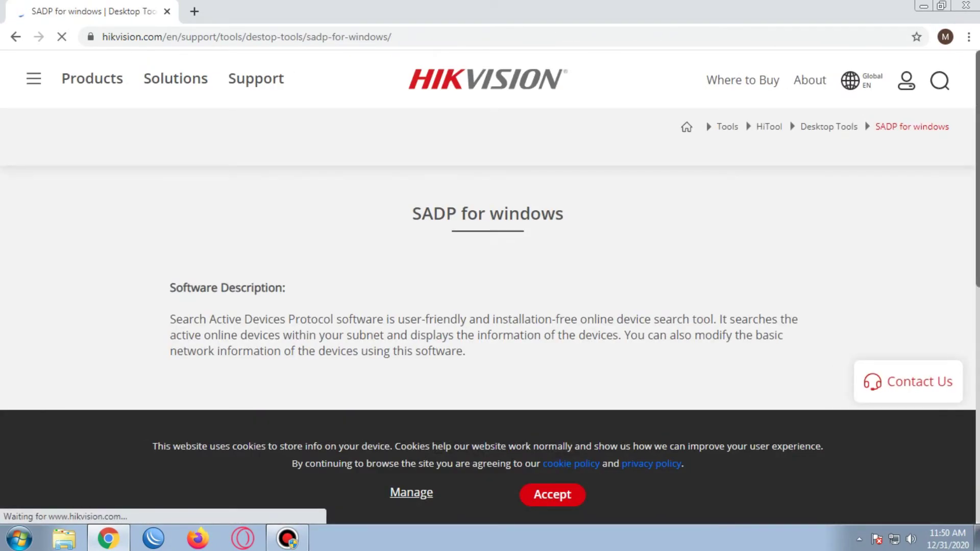
click(552, 494)
scroll(321, 394, down, 3)
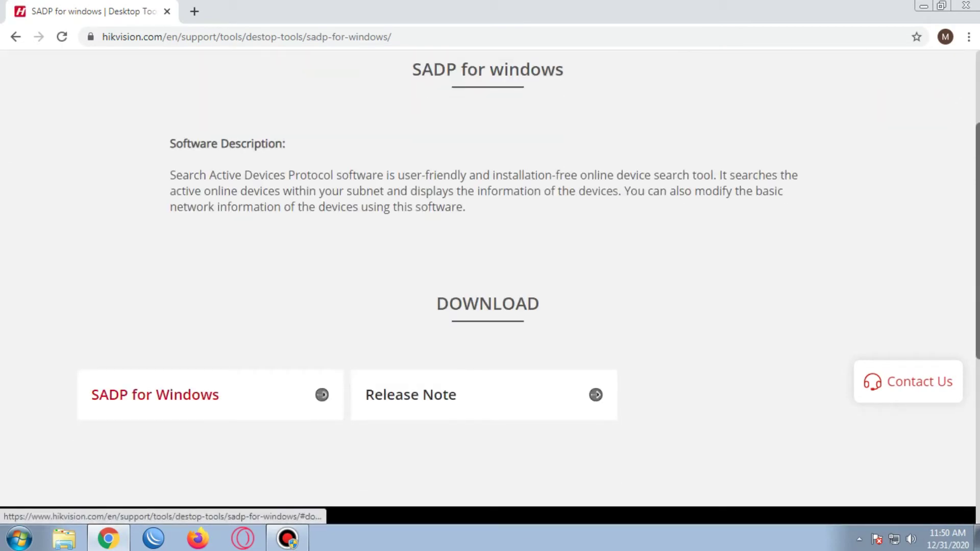
click(322, 394)
click(376, 335)
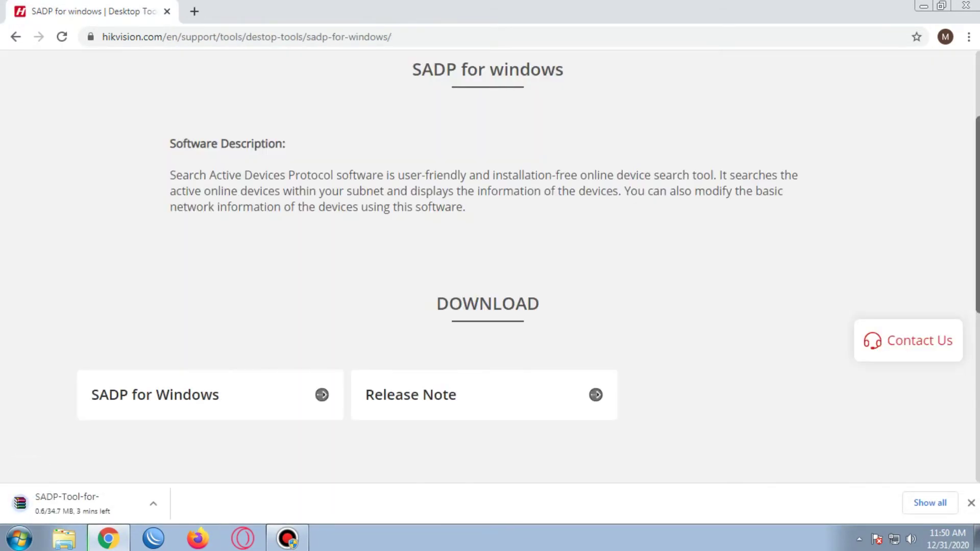
key(ctrl+j)
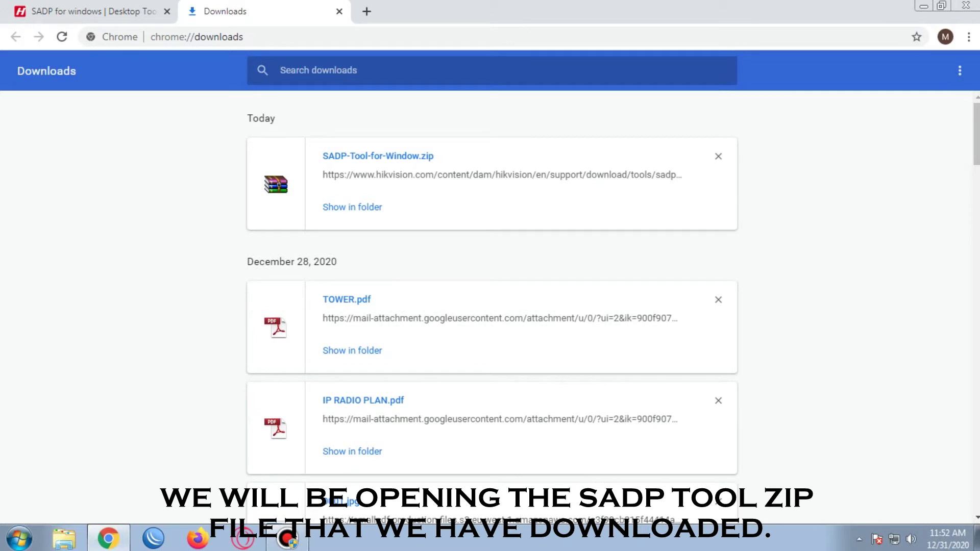
Create New folder (5) in Downloads and copy the SADP-Tool-for-Window zip.
click(352, 207)
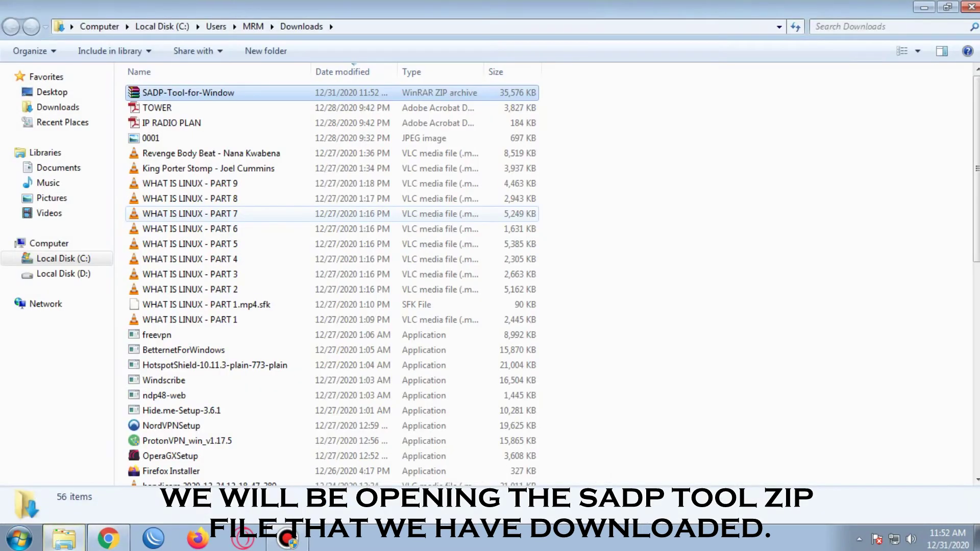
click(241, 50)
key(Return)
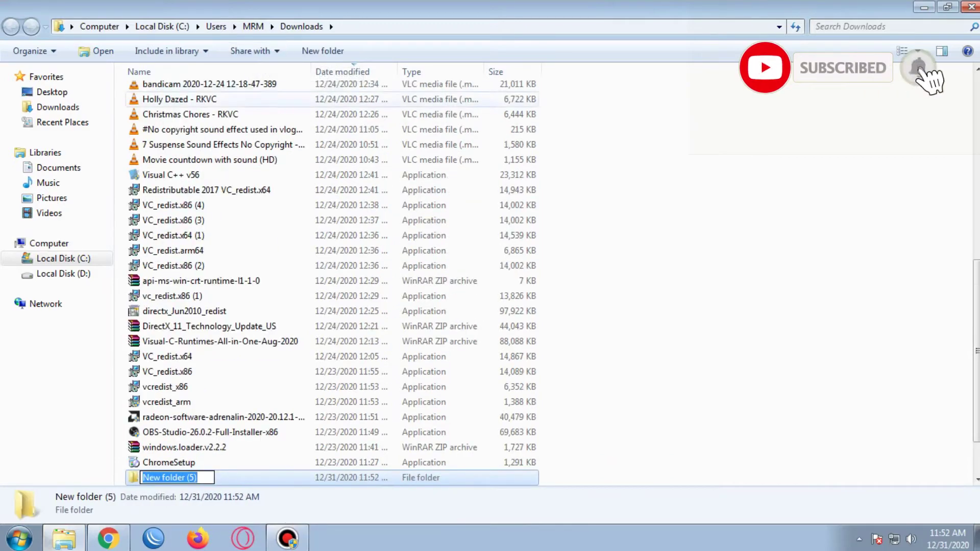
scroll(246, 167, up, 9)
click(244, 93)
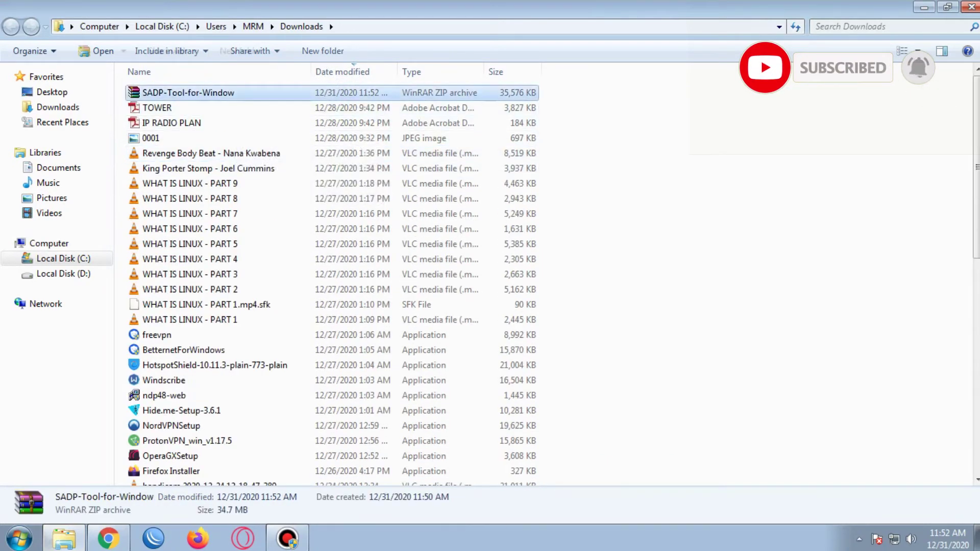
right_click(244, 93)
click(255, 272)
Paste the zip into New folder (5) and extract the SADPTool application there.
scroll(316, 301, down, 10)
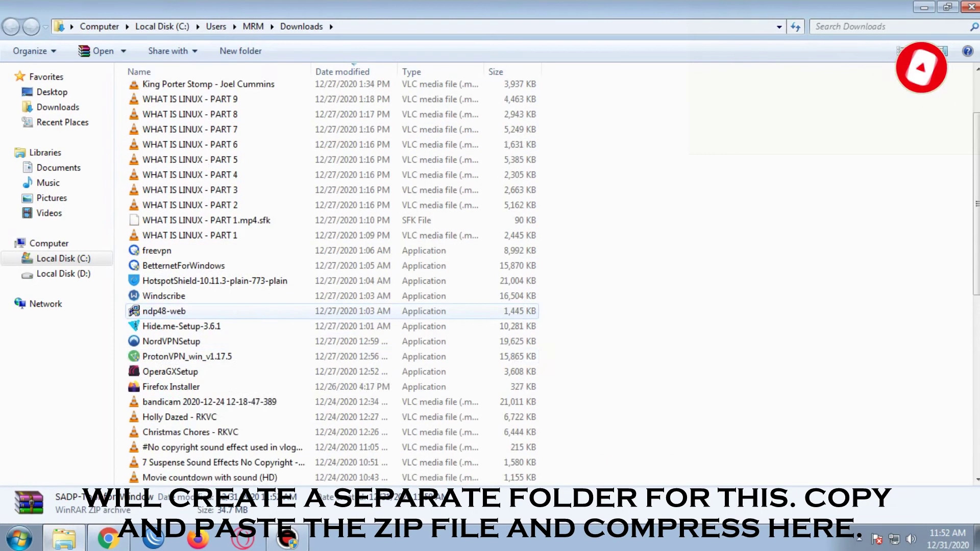
click(204, 417)
key(Return)
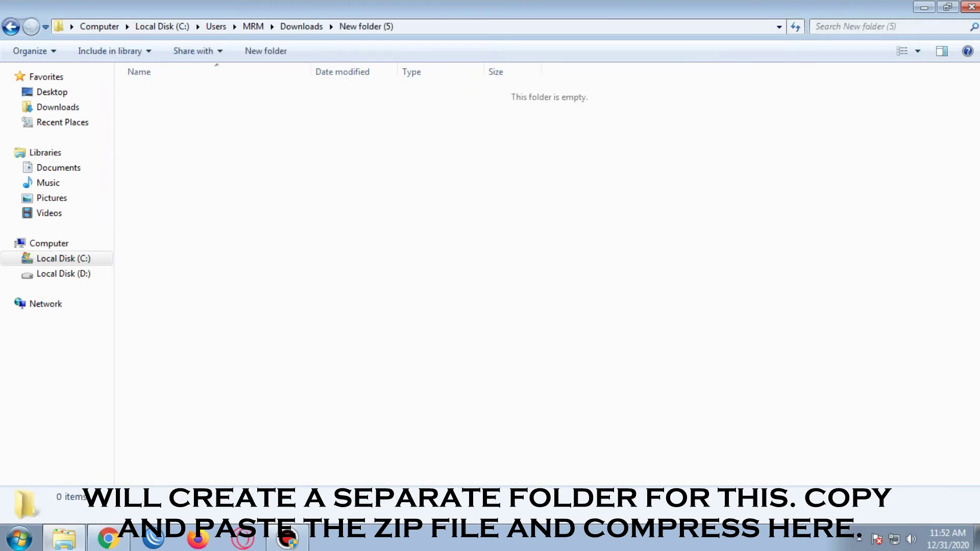
right_click(206, 149)
click(235, 270)
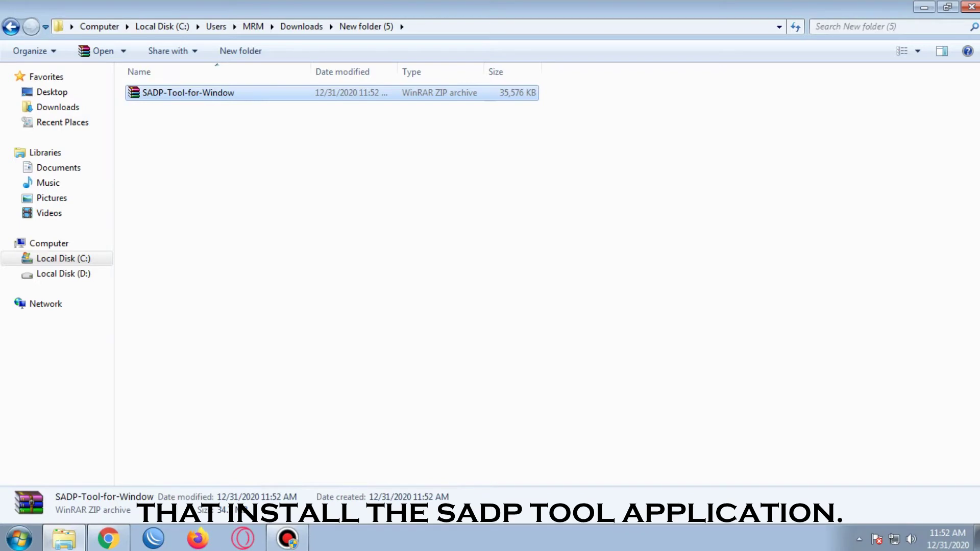
right_click(190, 91)
click(239, 146)
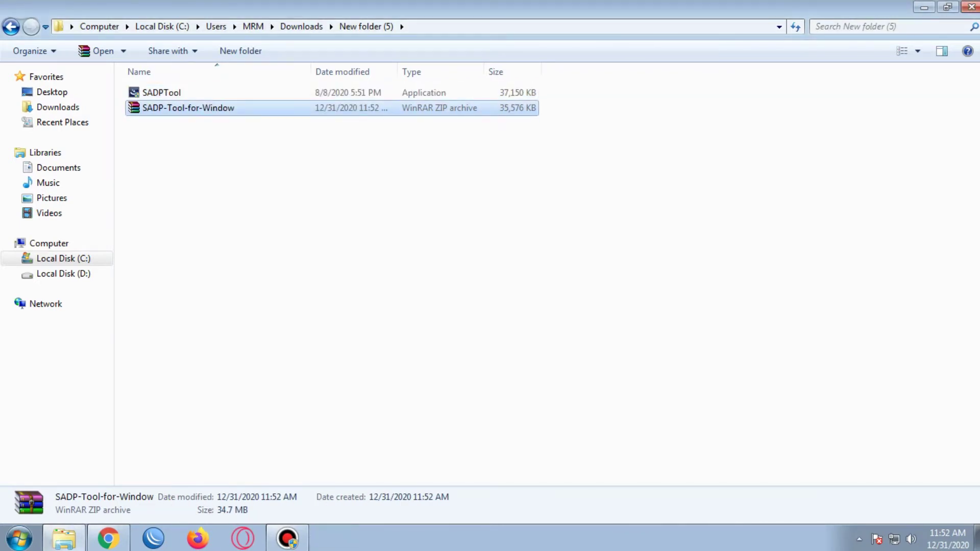
click(161, 93)
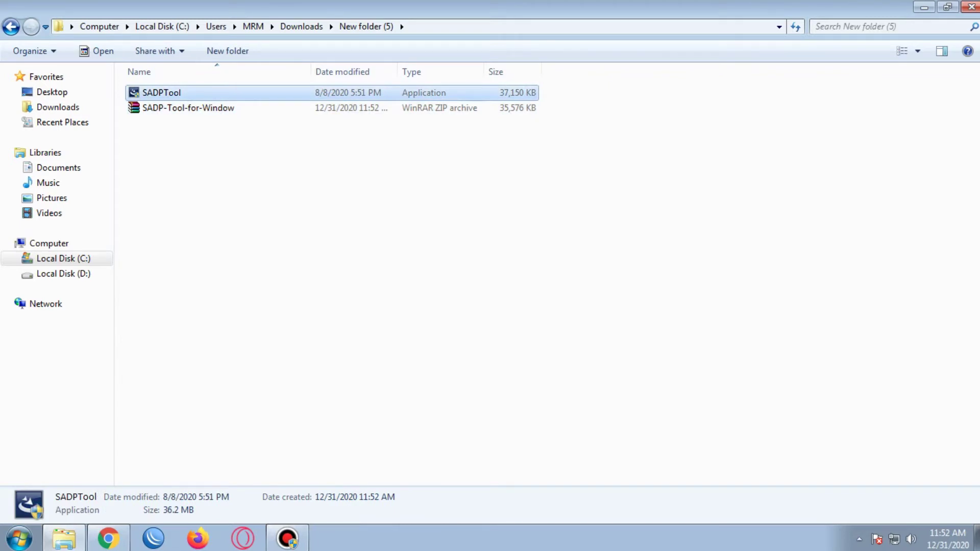
Run the SADPTool installer and continue past its welcome page to update to 3.0.4.2.
key(Return)
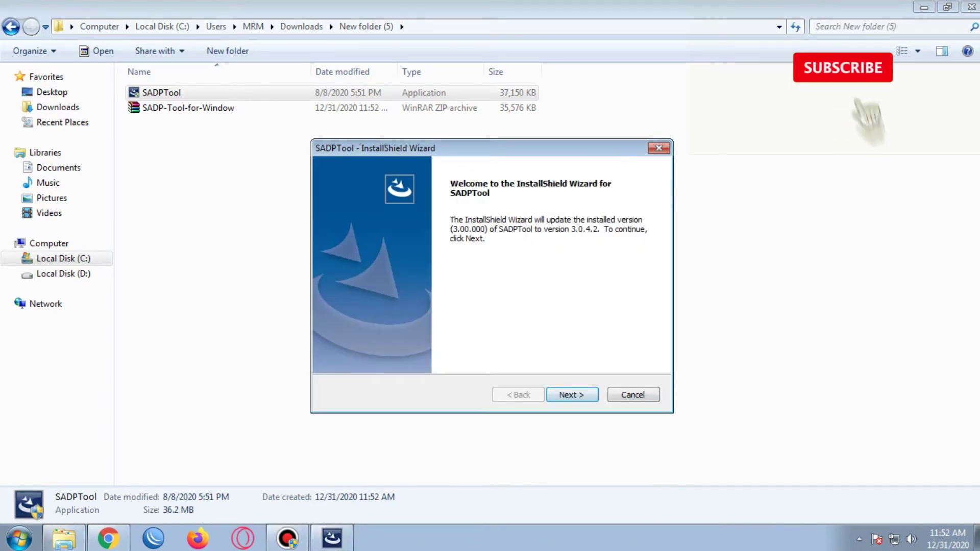
key(Return)
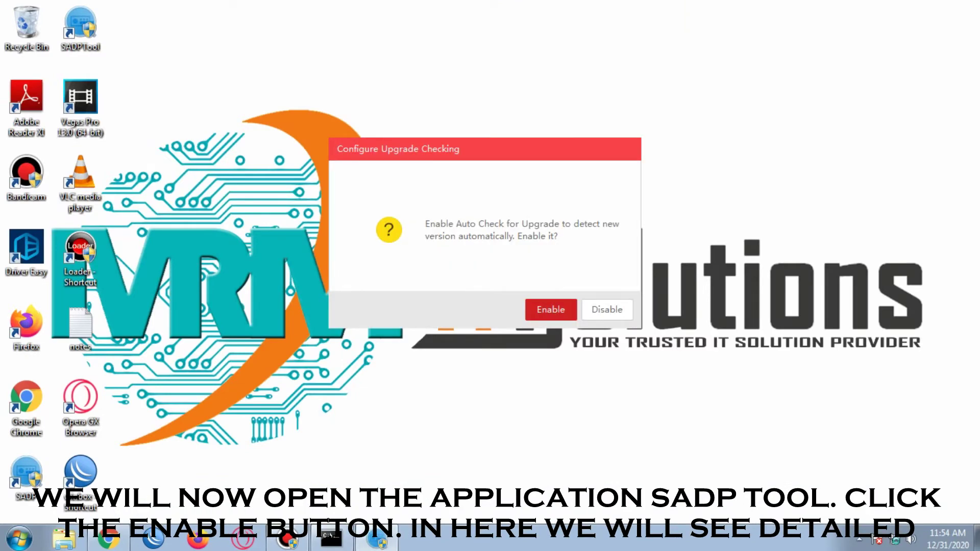
Enable automatic upgrade checking and review inactive camera 001's details across the table columns.
key(Return)
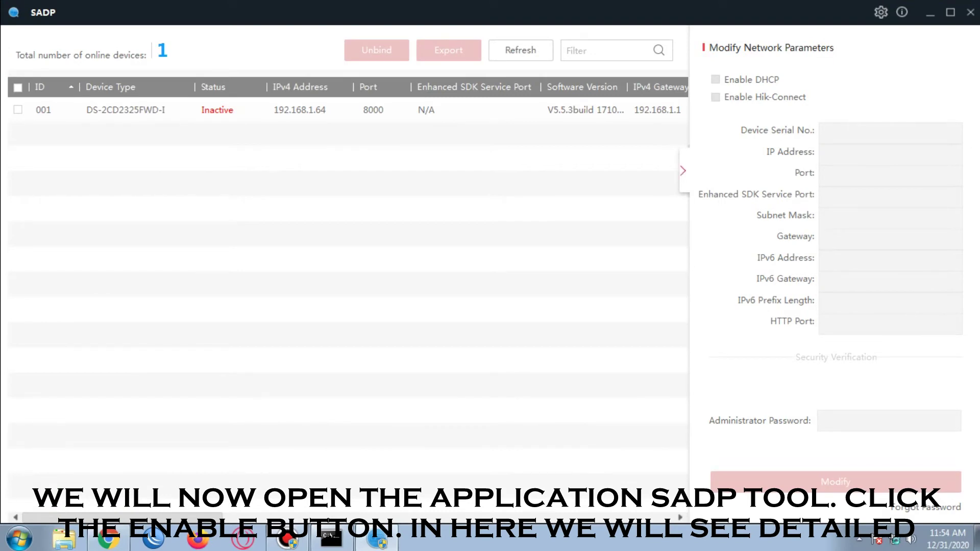
click(18, 110)
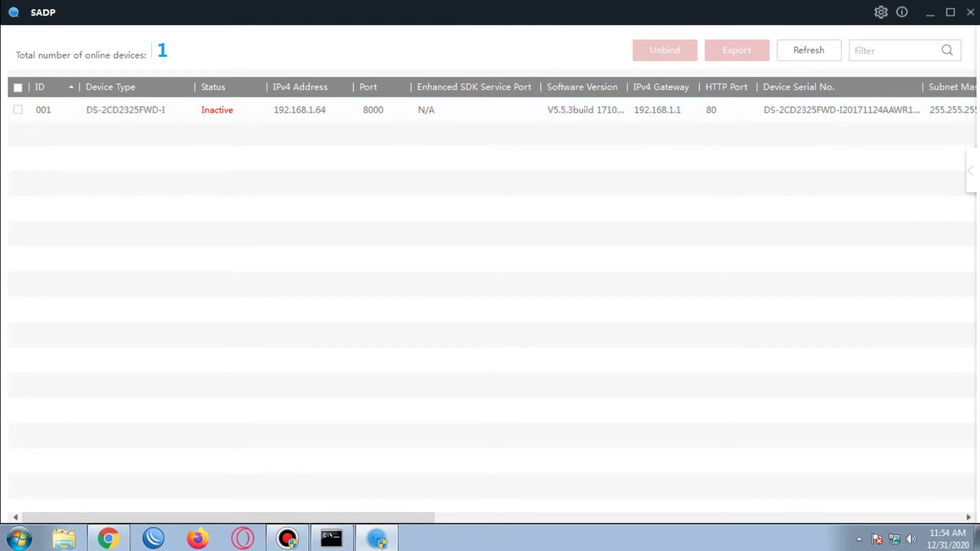
scroll(490, 255, right, 10)
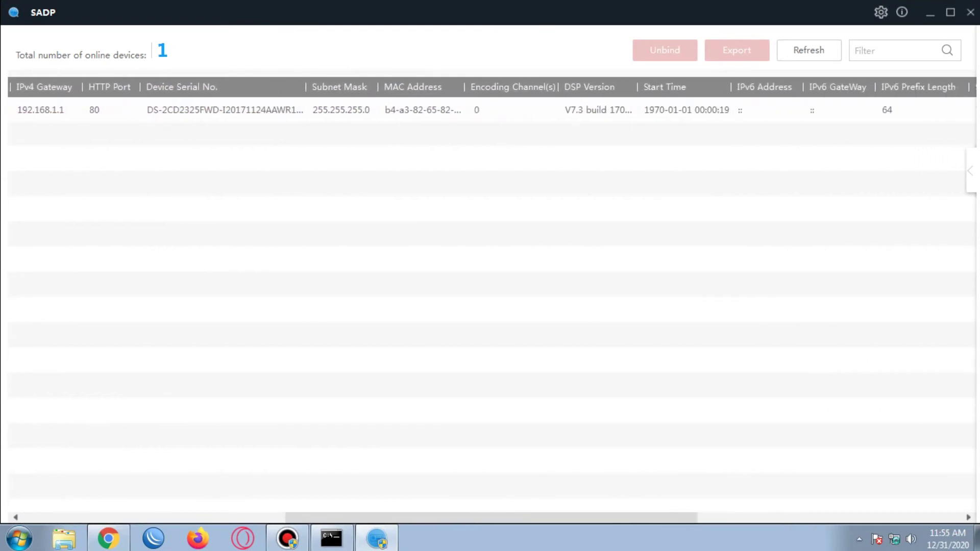
scroll(490, 301, right, 10)
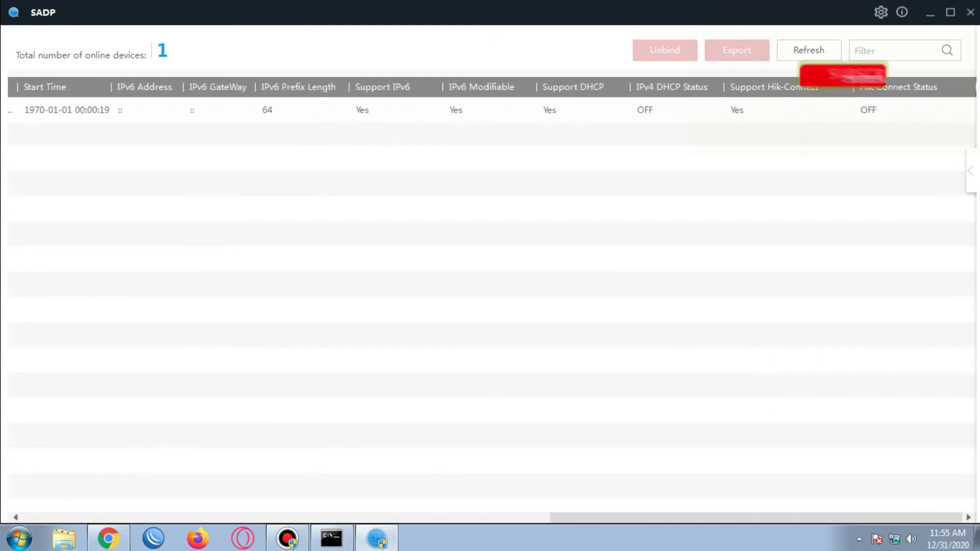
scroll(490, 301, left, 20)
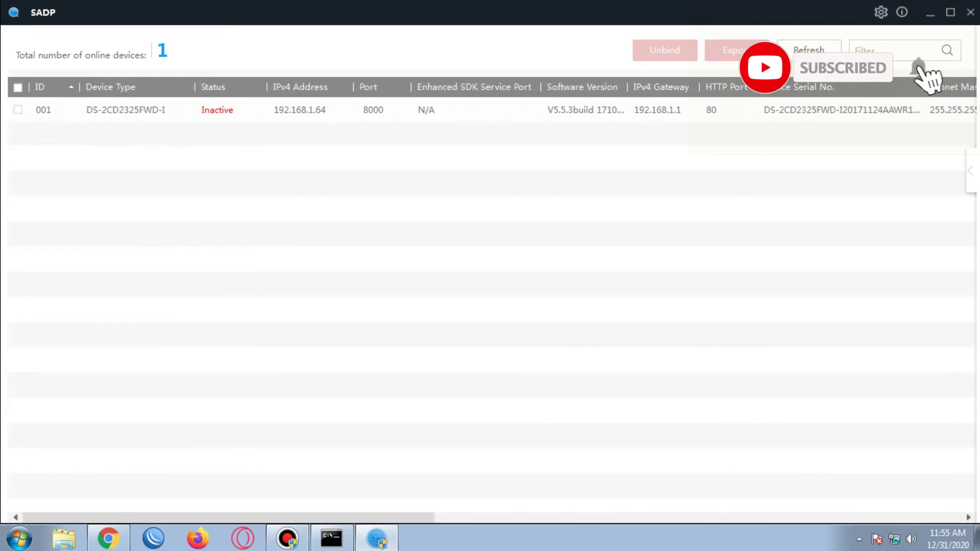
Deselect camera 001 and open a new Firefox tab.
click(18, 109)
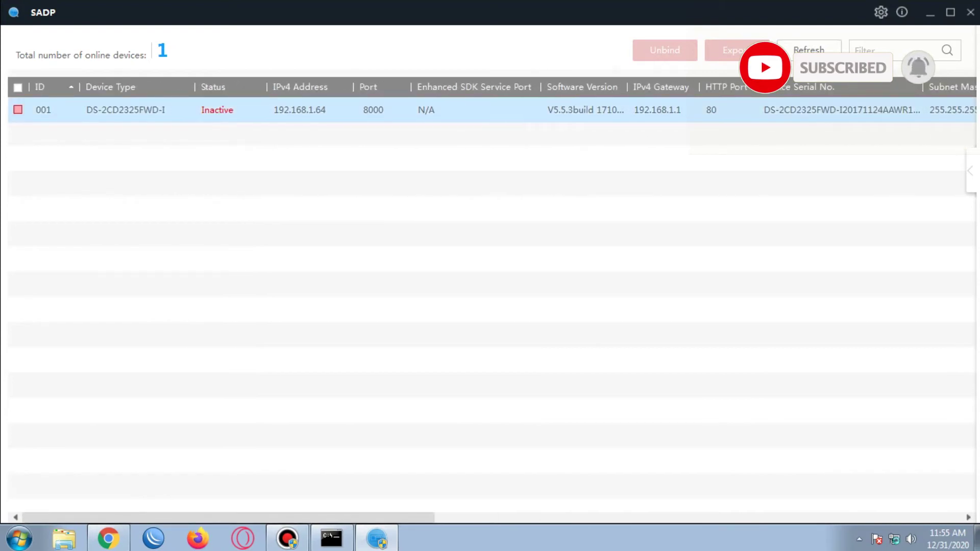
click(18, 109)
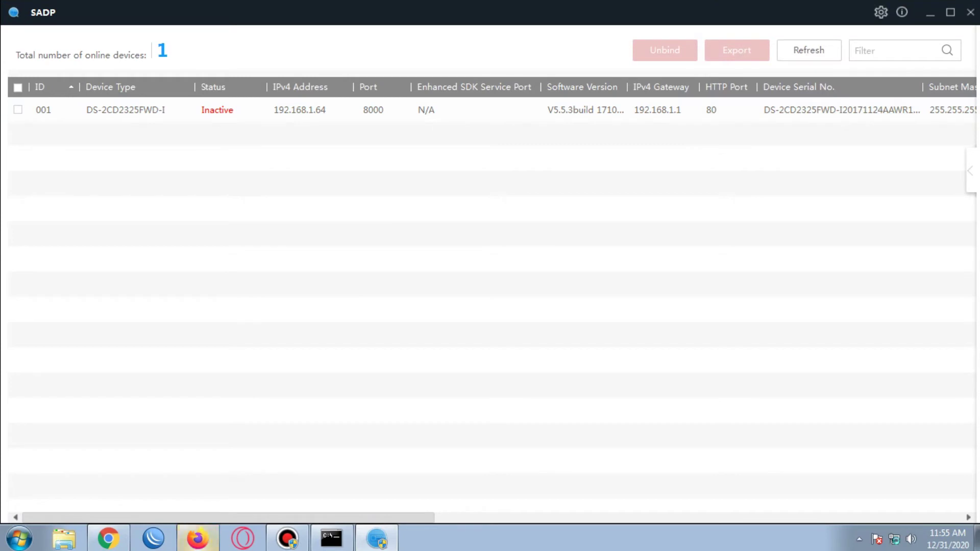
click(197, 539)
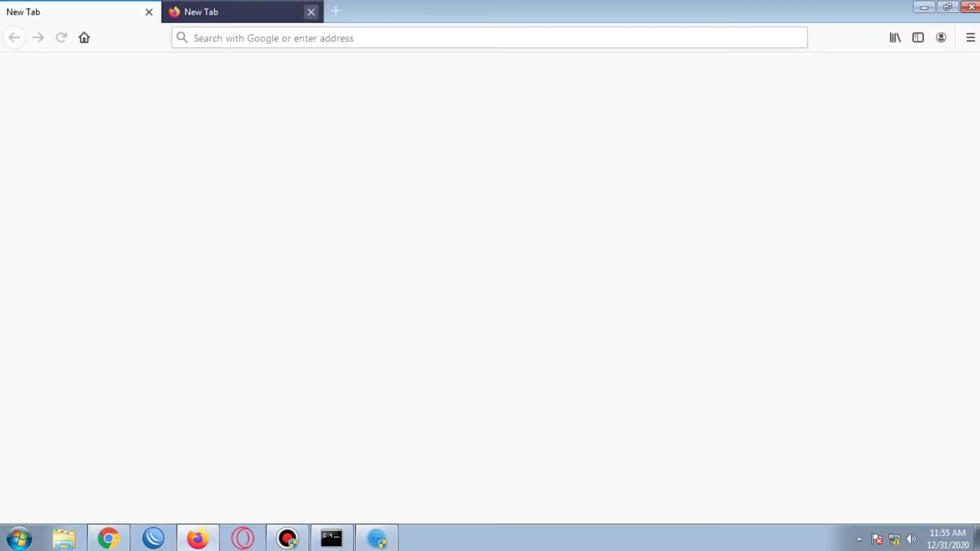
Dismiss the default-browser prompt and open the camera at 192.168.1.64 in Firefox.
click(570, 292)
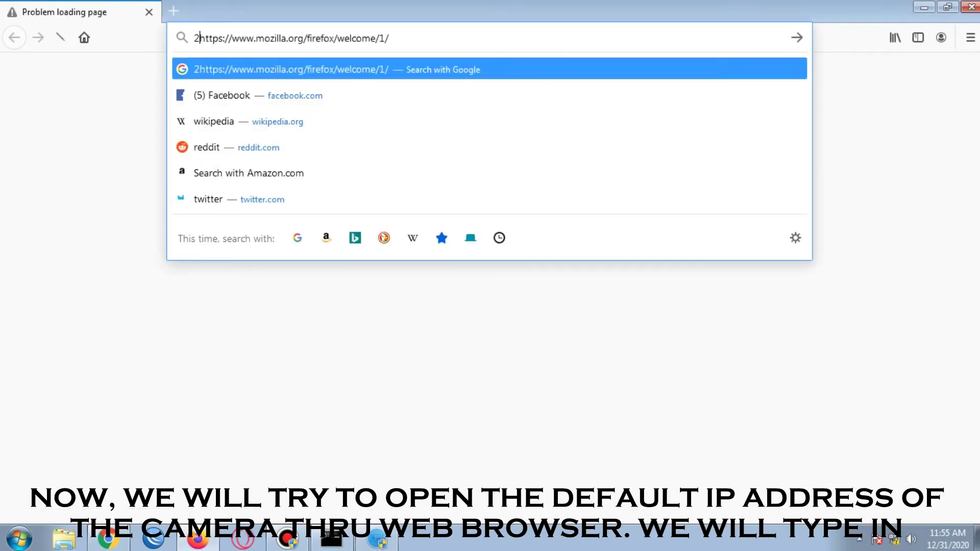
text(2.1)
key(ctrl+a)
text(192.168.1.64)
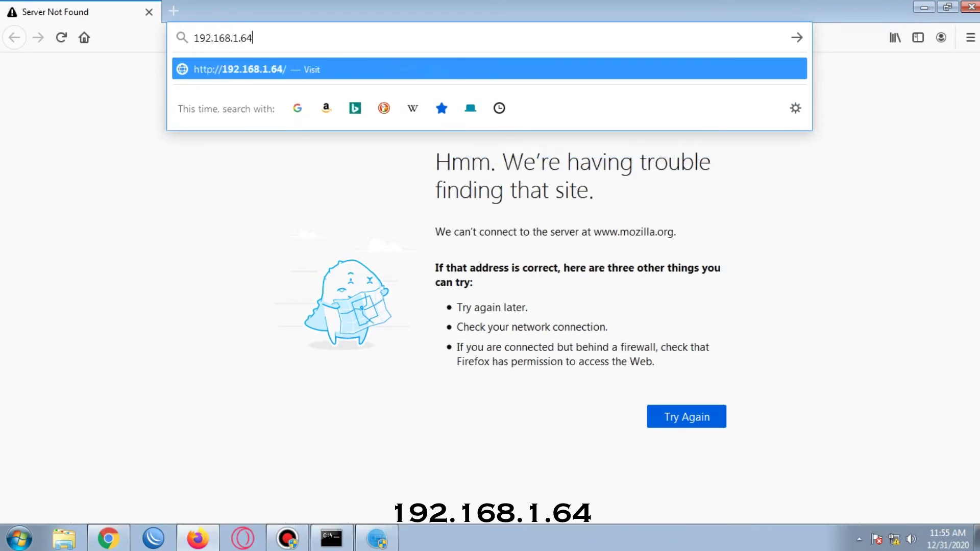
key(Return)
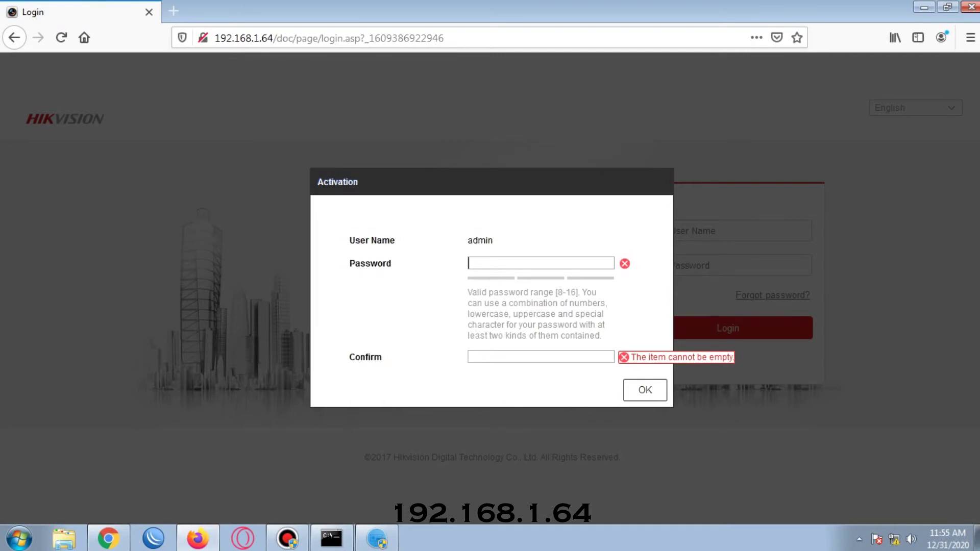
Enter and confirm a new admin activation password, then submit it.
text(••••••••••••••)
key(Tab)
text(••••••••••••••)
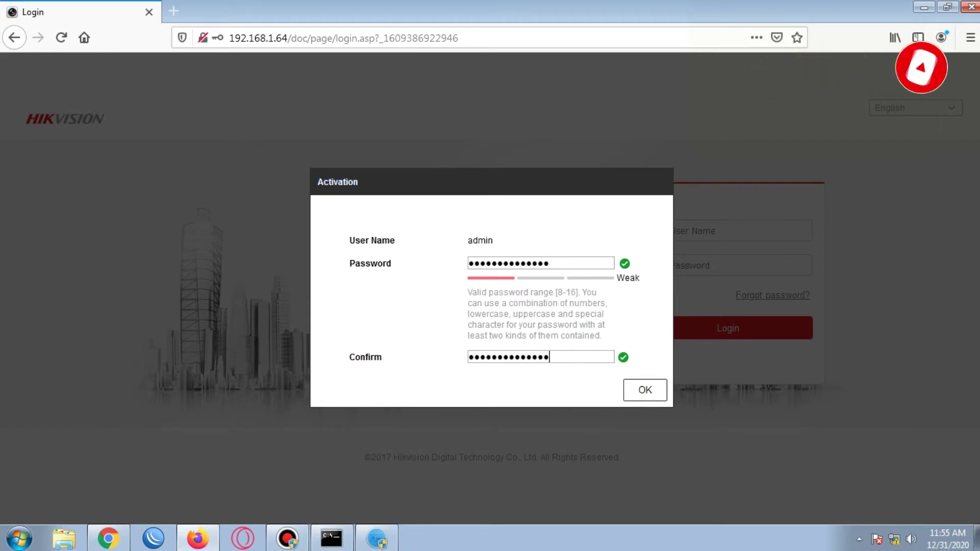
key(Tab)
key(Return)
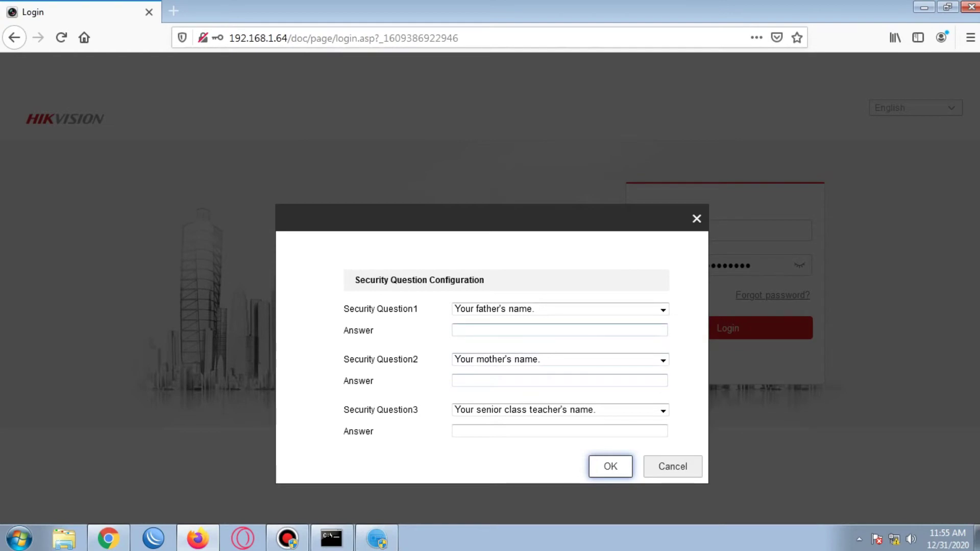
Enter answers for the first two security questions.
click(454, 330)
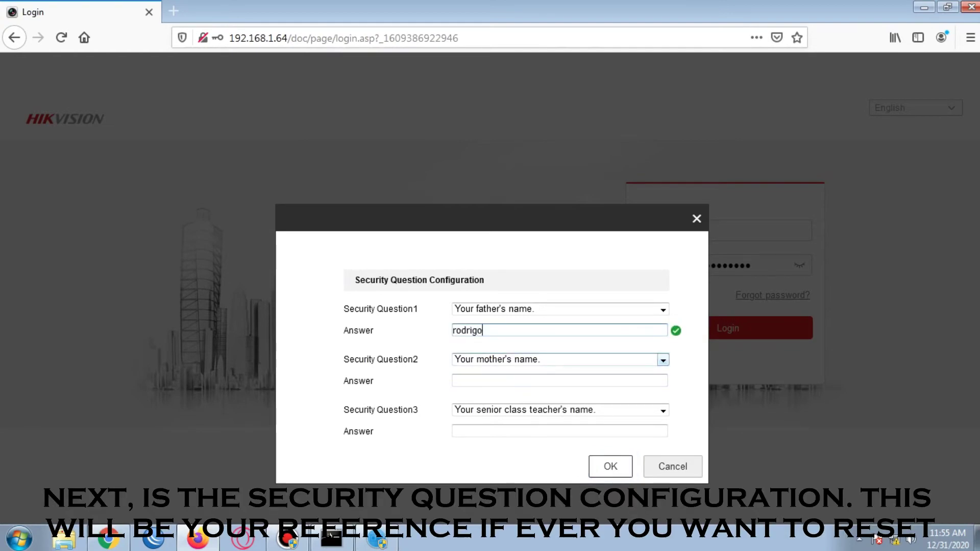
click(511, 380)
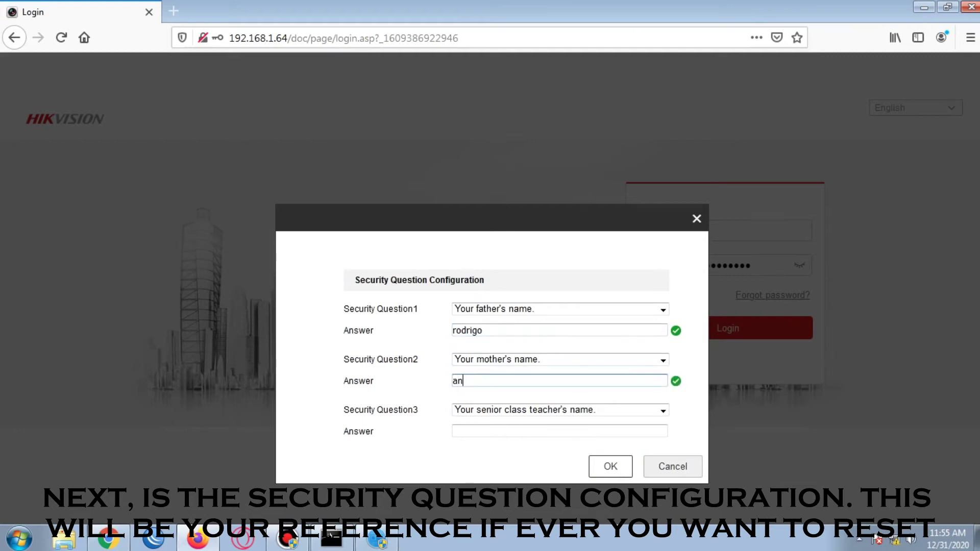
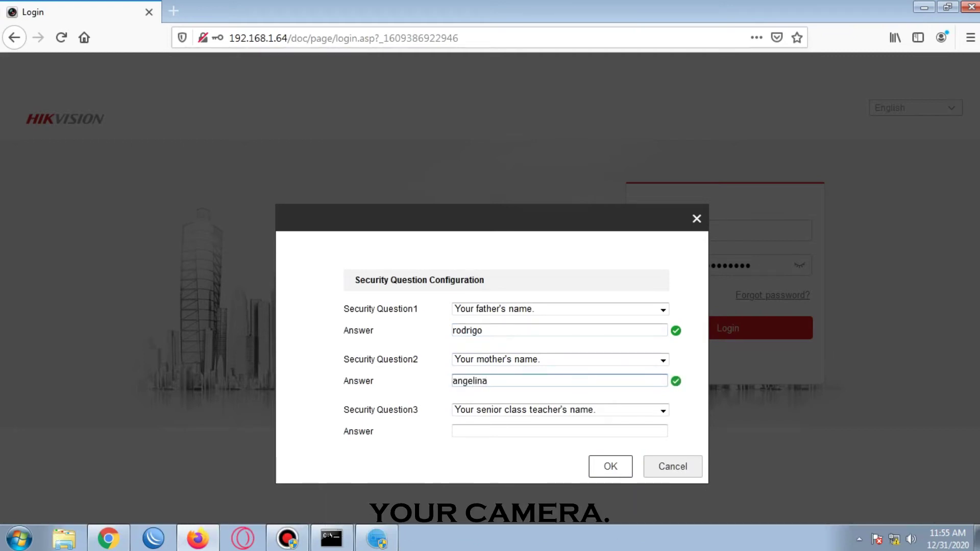
Set Security Question3 to 'Your favorite game.', answer it, and submit to reach Live View.
click(663, 410)
key(Down)
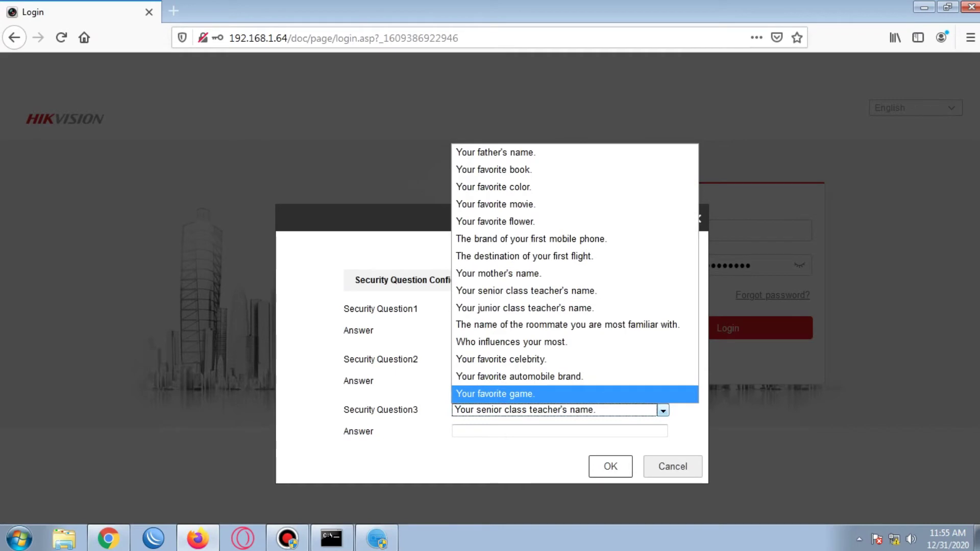
key(Return)
key(Tab)
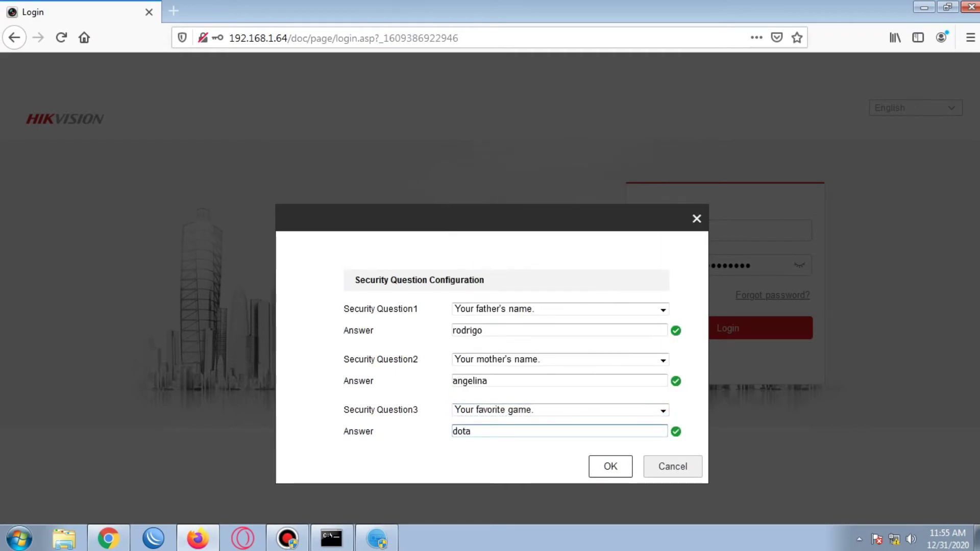
key(Return)
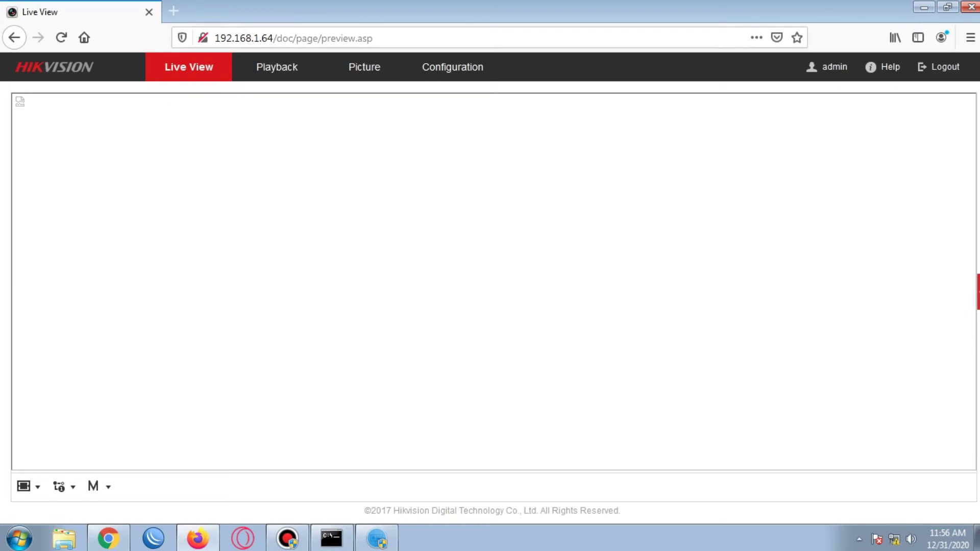
Go to Network Basic Settings and check NIC Type, keeping it on Auto.
drag(374, 38, 214, 39)
key(Escape)
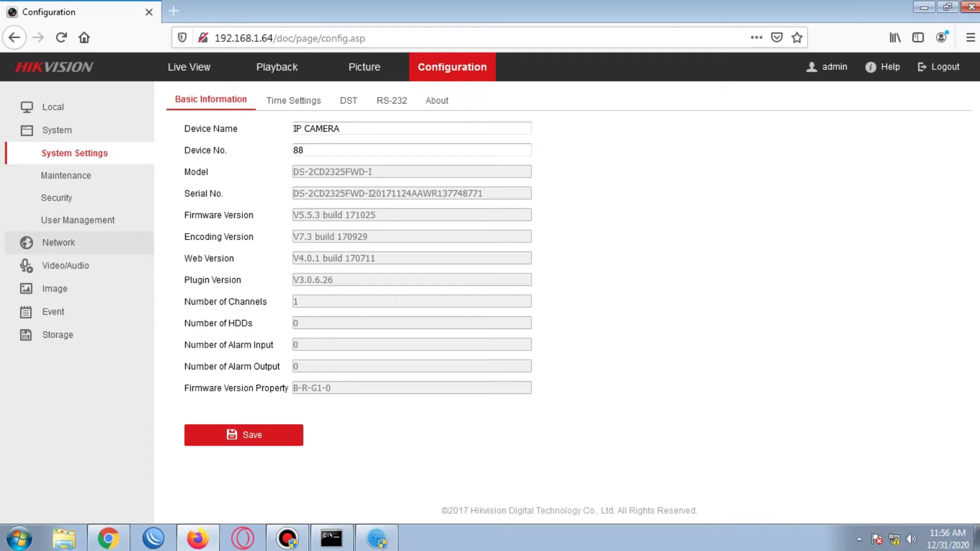
click(58, 243)
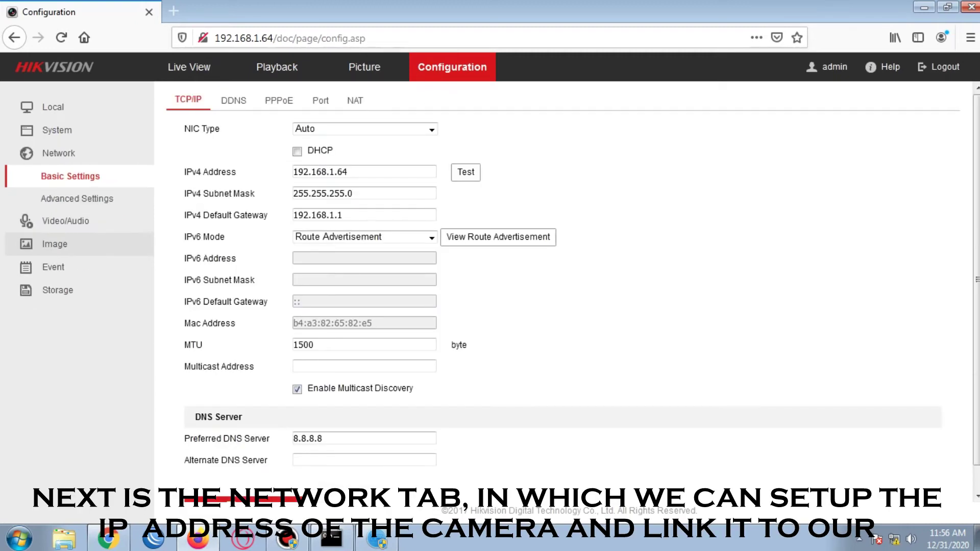
click(431, 129)
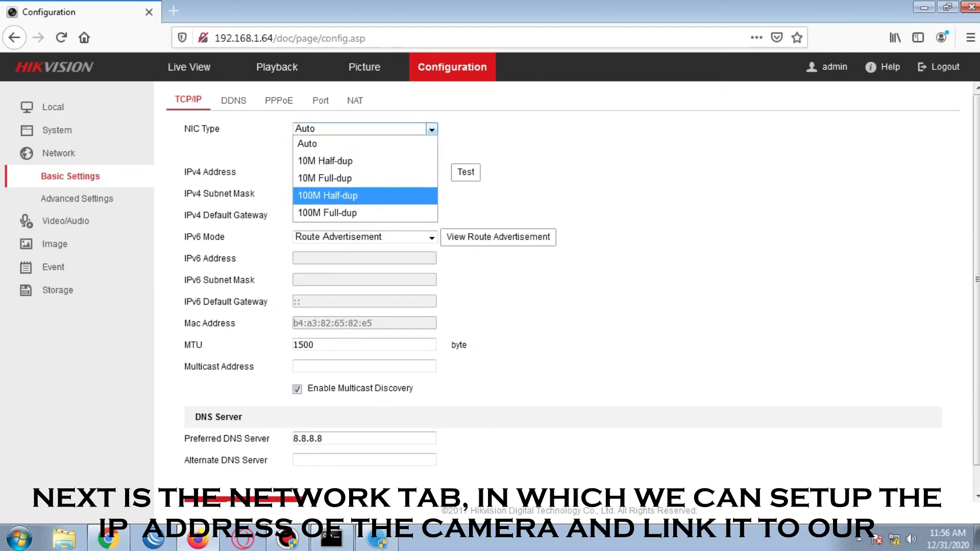
key(Return)
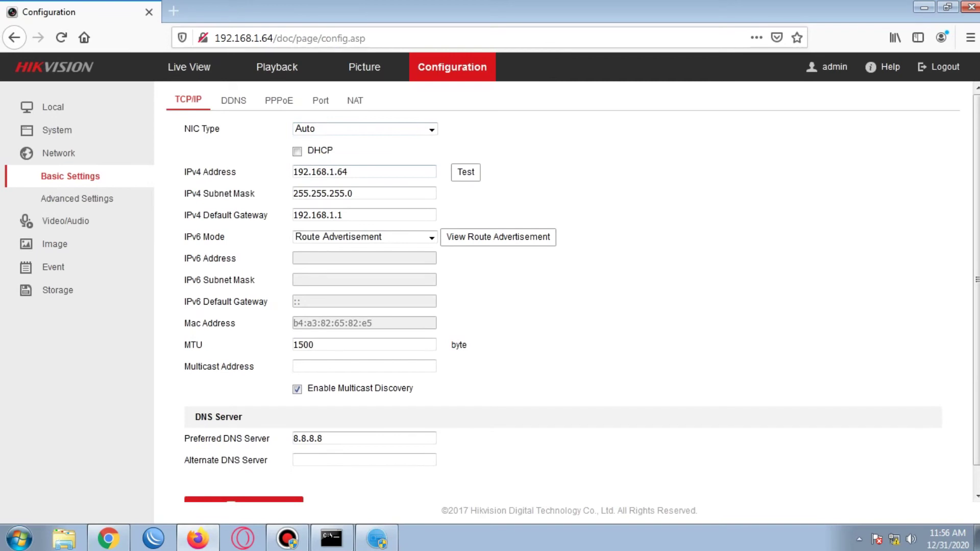
Review the IPv4 address, subnet mask, gateway and preferred DNS 8.8.8.8 without changes.
key(shift+Left)
key(shift+Left)
key(shift+Left)
key(shift+Left)
key(shift+Left)
key(shift+Left)
key(shift+Left)
key(shift+Left)
key(shift+Left)
key(shift+Left)
key(shift+Left)
key(shift+Left)
key(End)
key(Tab)
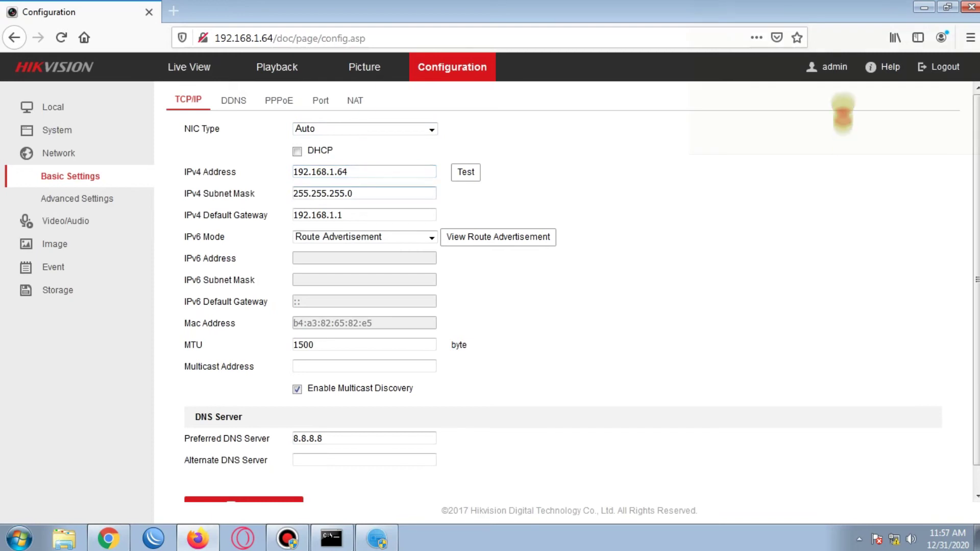
key(shift+Left)
key(shift+Left)
key(shift+Left)
key(shift+Left)
key(shift+Left)
key(shift+Left)
key(shift+Left)
key(shift+Left)
key(shift+Left)
key(shift+Left)
key(shift+Left)
key(shift+Left)
key(shift+Left)
key(End)
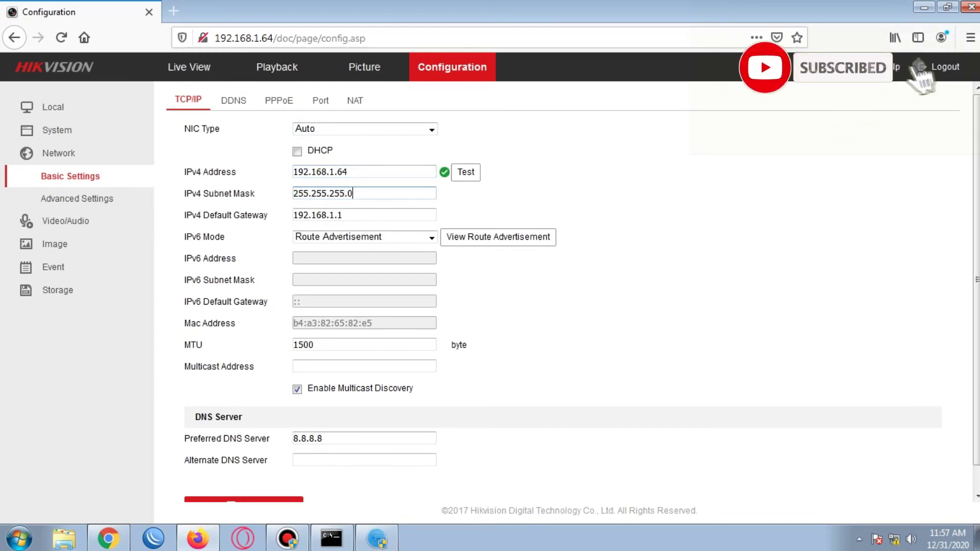
key(Tab)
key(shift+Left)
key(shift+Left)
key(shift+Left)
key(shift+Left)
key(shift+Left)
key(shift+Left)
key(shift+Left)
key(shift+Left)
key(shift+Left)
key(shift+Left)
key(shift+Left)
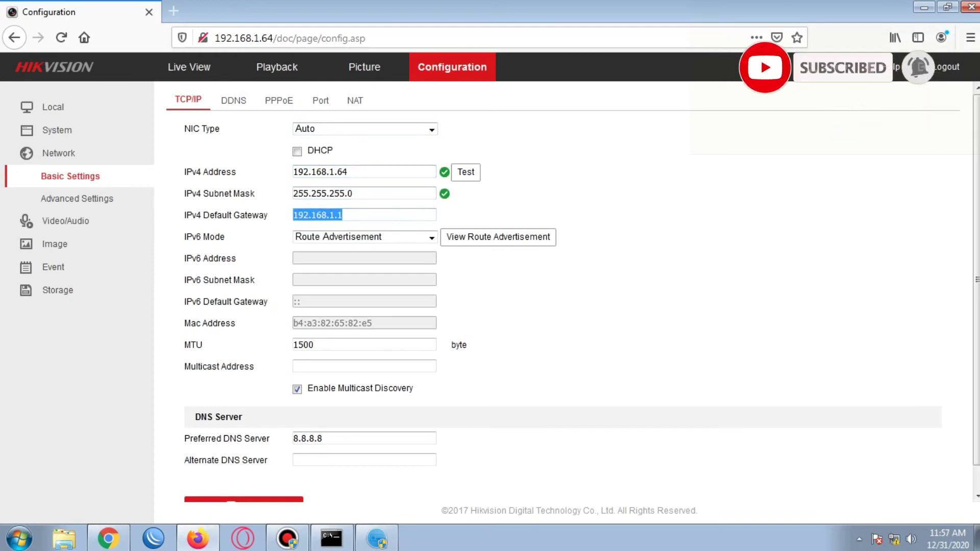
key(Tab)
scroll(573, 287, down, 1)
click(358, 413)
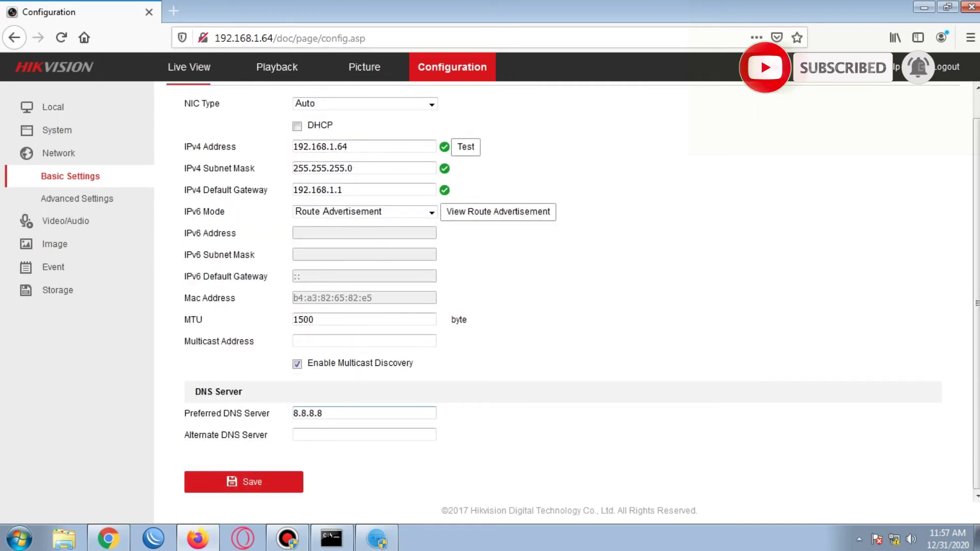
key(shift+Left)
key(shift+Left)
key(shift+Left)
key(shift+Left)
key(shift+Left)
key(shift+Left)
key(shift+Left)
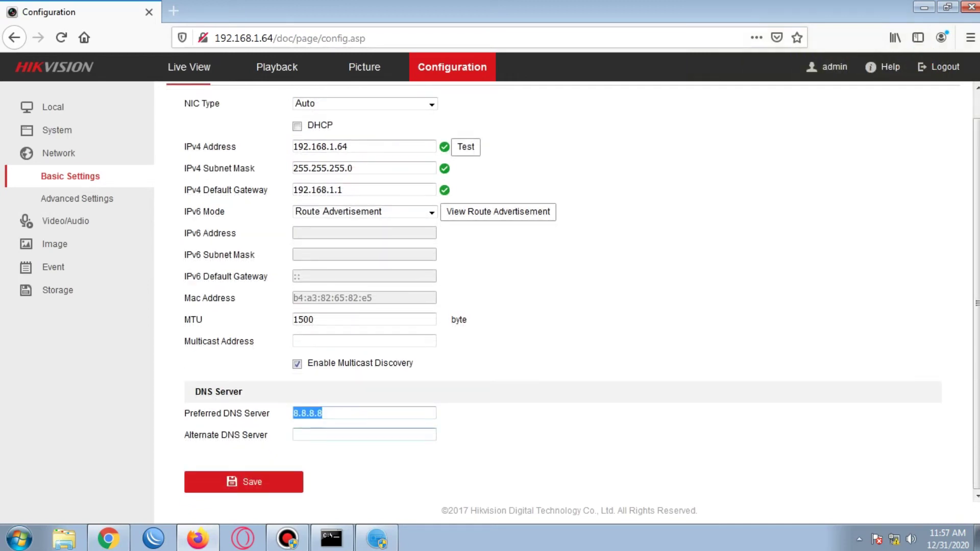
key(Tab)
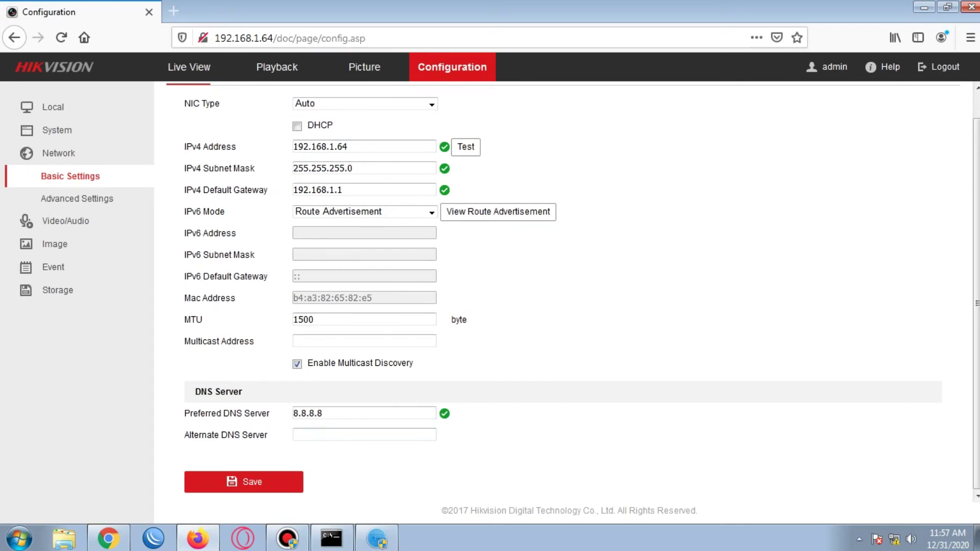
Look over the Advanced Settings (SNMP) page, then go to Video/Audio.
click(78, 199)
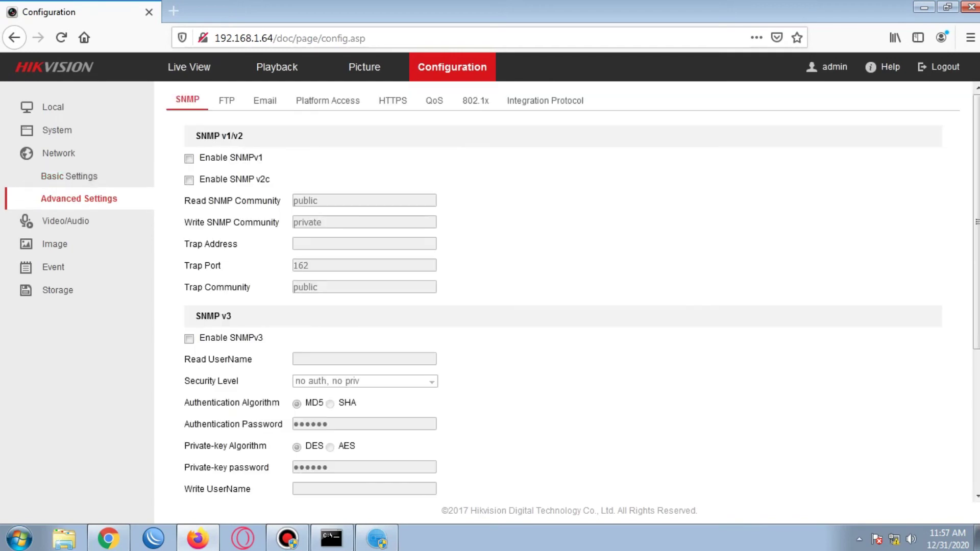
scroll(566, 291, down, 4)
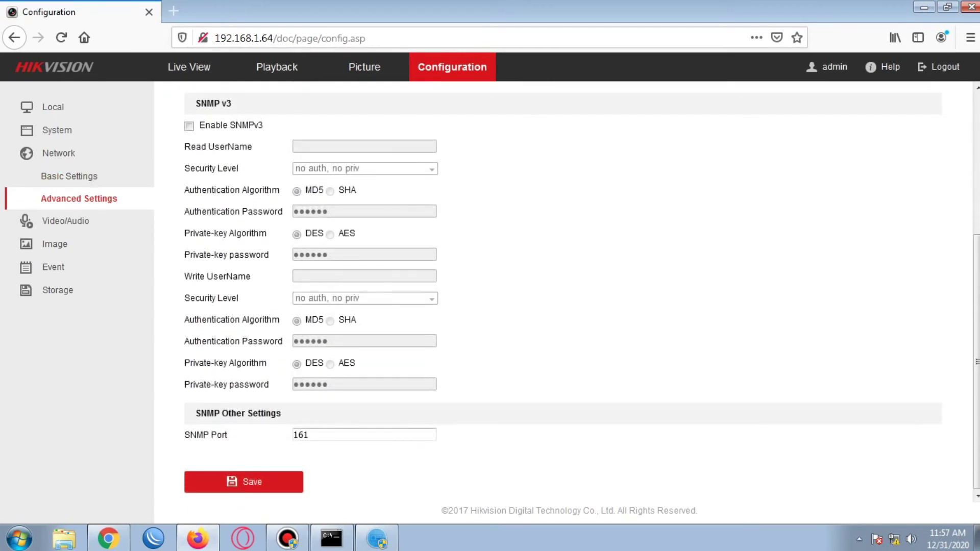
click(65, 220)
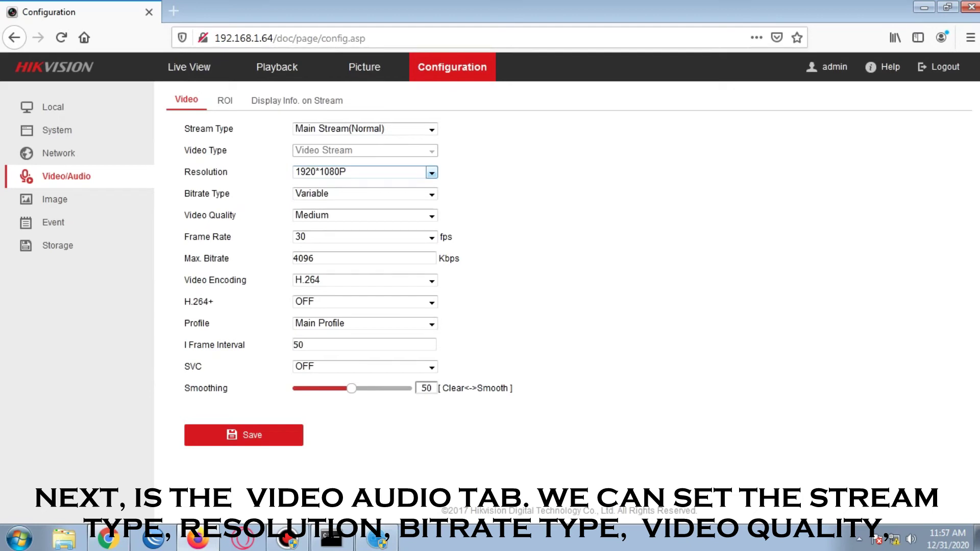
Keep Main Stream(Normal), 1920*1080P resolution and Variable bitrate after viewing their options.
click(431, 129)
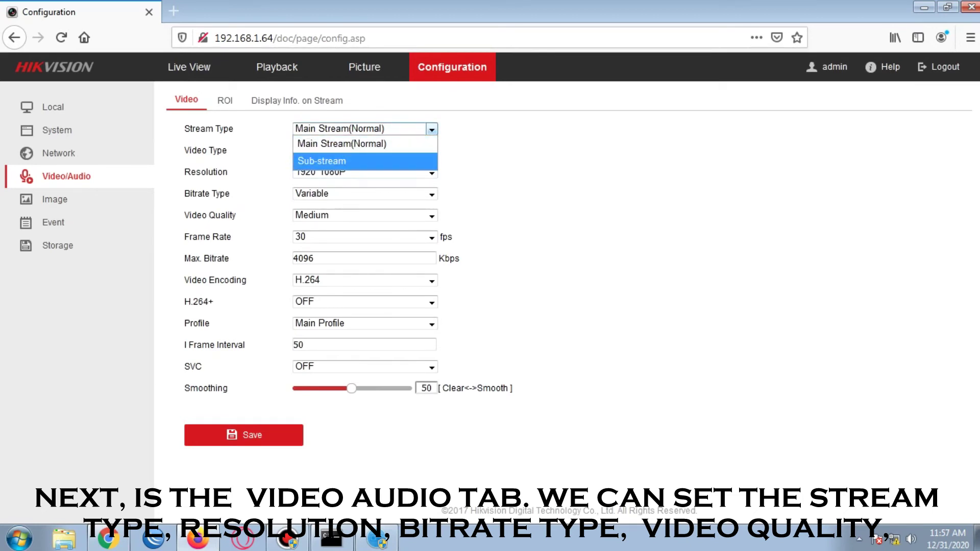
key(Escape)
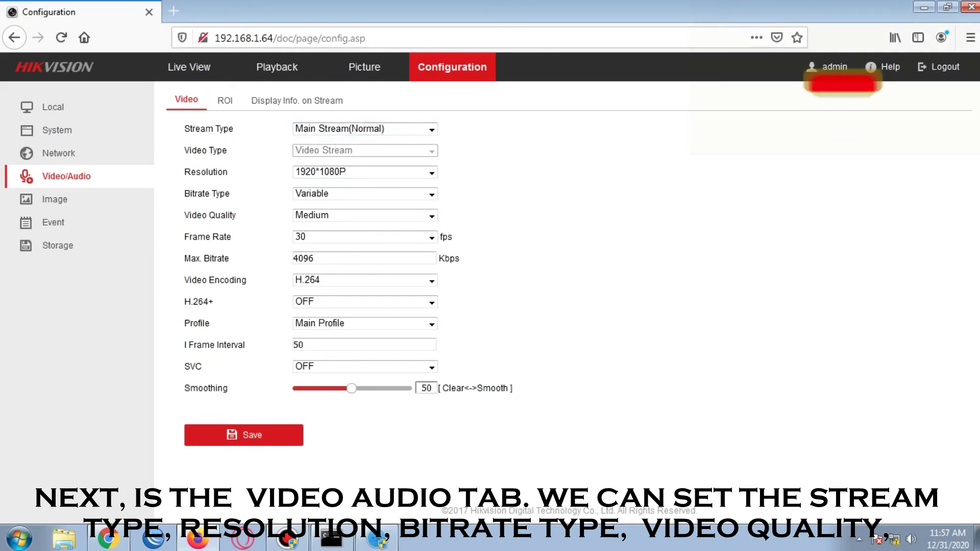
click(432, 172)
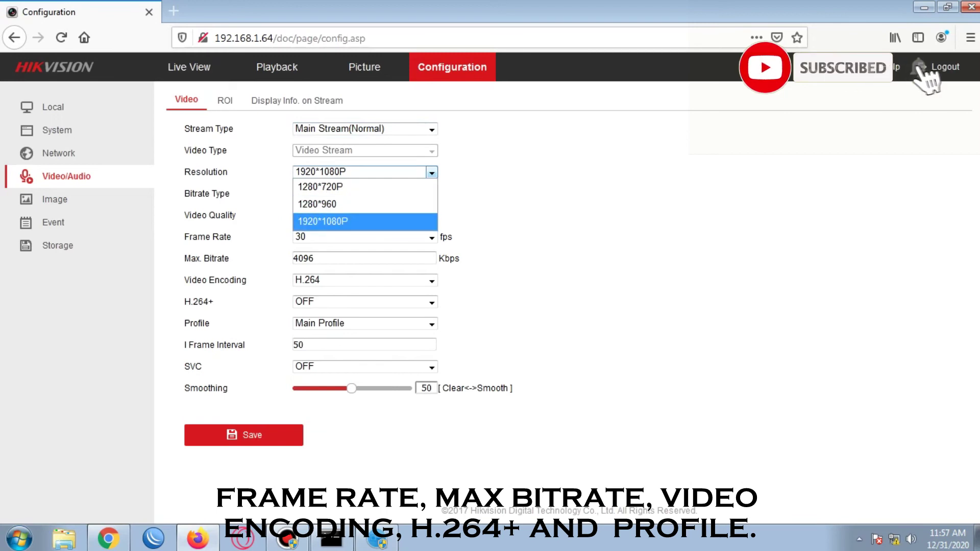
key(Up)
key(Up)
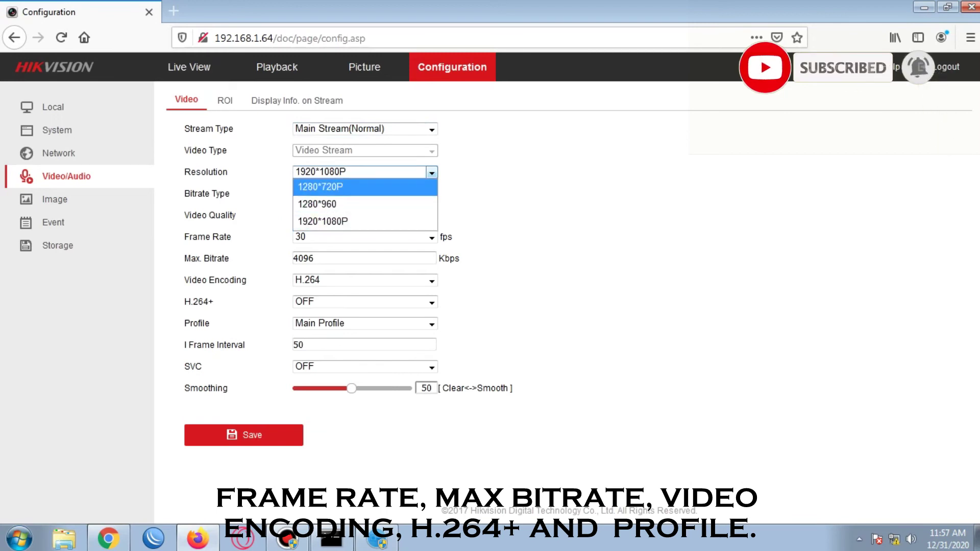
key(Escape)
key(Tab)
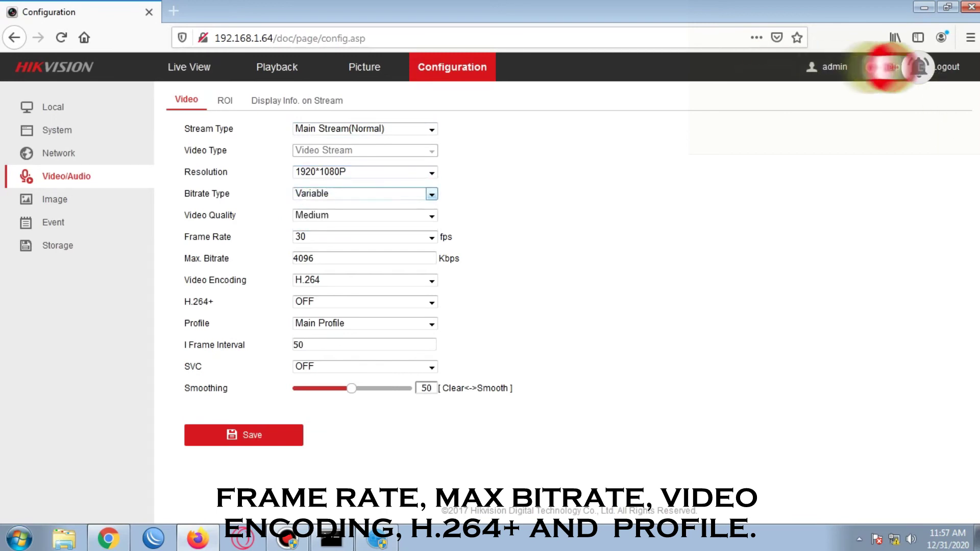
key(alt+Down)
key(Up)
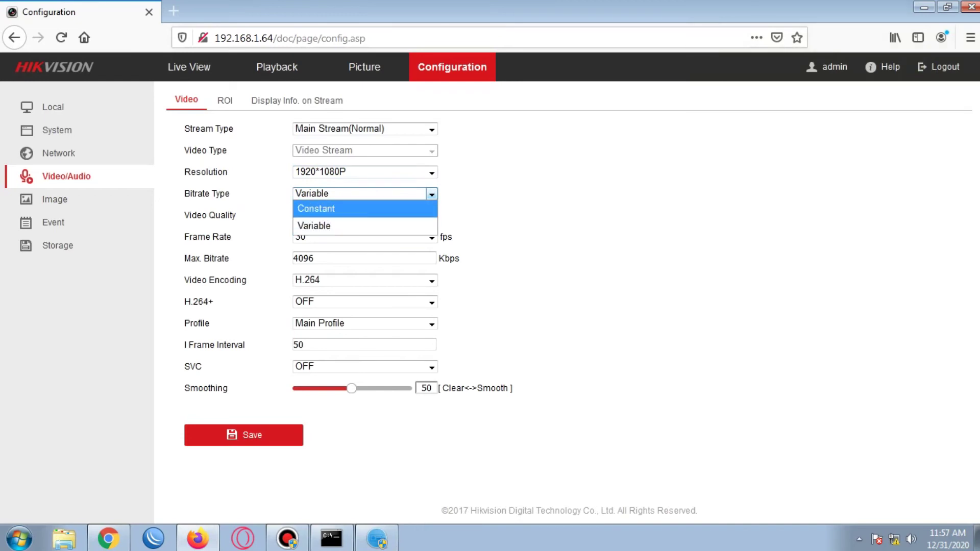
key(Escape)
Browse the video quality levels from Lowest to Highest and keep Medium.
key(Tab)
key(alt+Down)
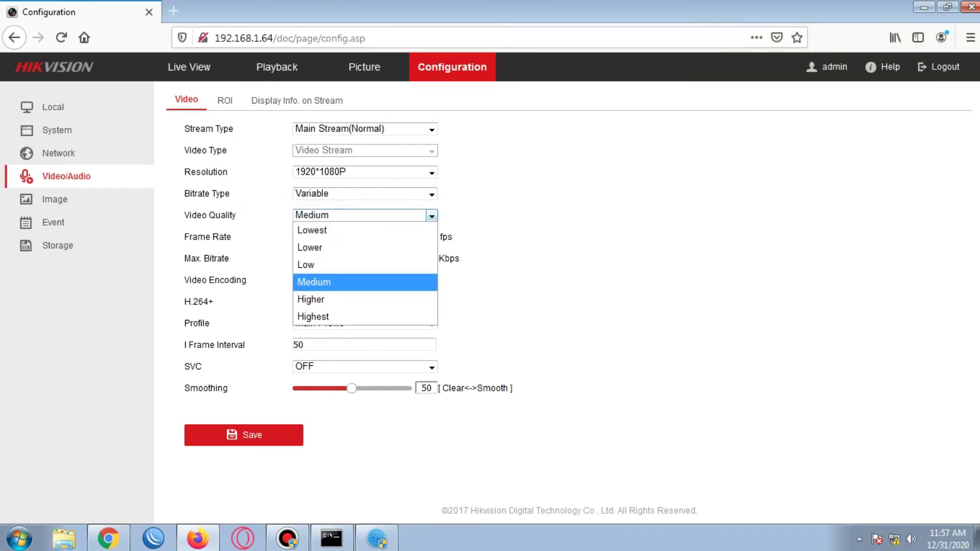
key(Home)
key(Down)
key(Down)
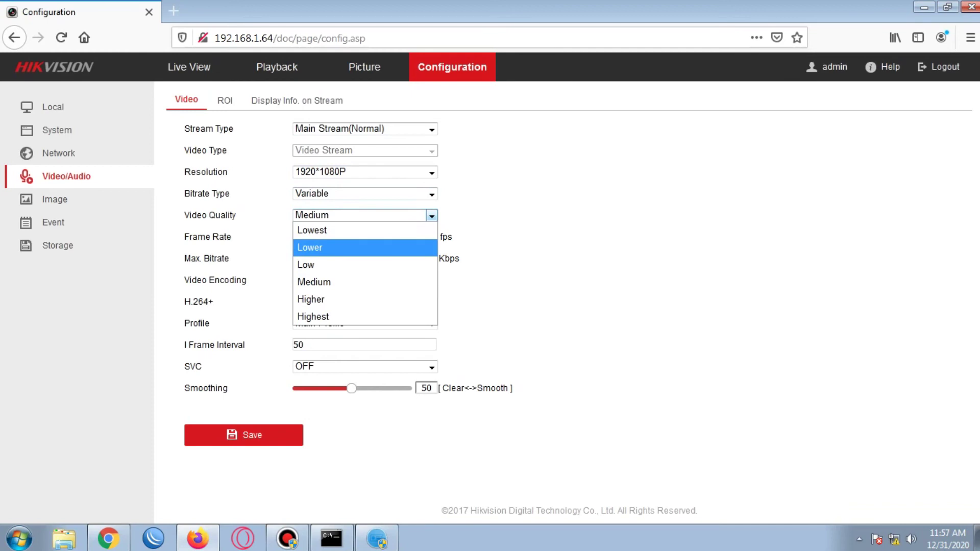
key(Down)
key(Down)
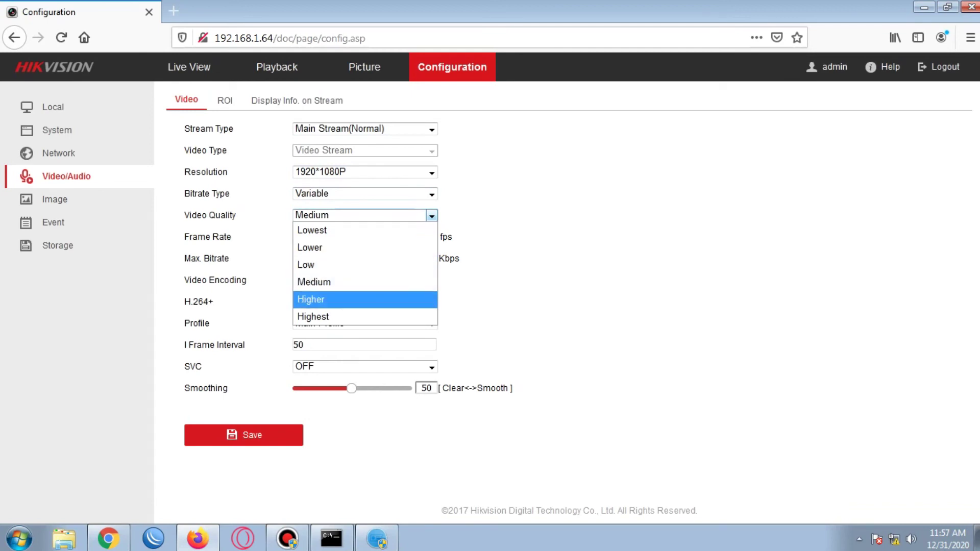
key(Down)
key(Up)
key(Up)
key(Up)
key(Escape)
Keep the frame rate at 30 fps and max bitrate at 4096 Kbps.
key(Tab)
key(alt+Down)
key(Down)
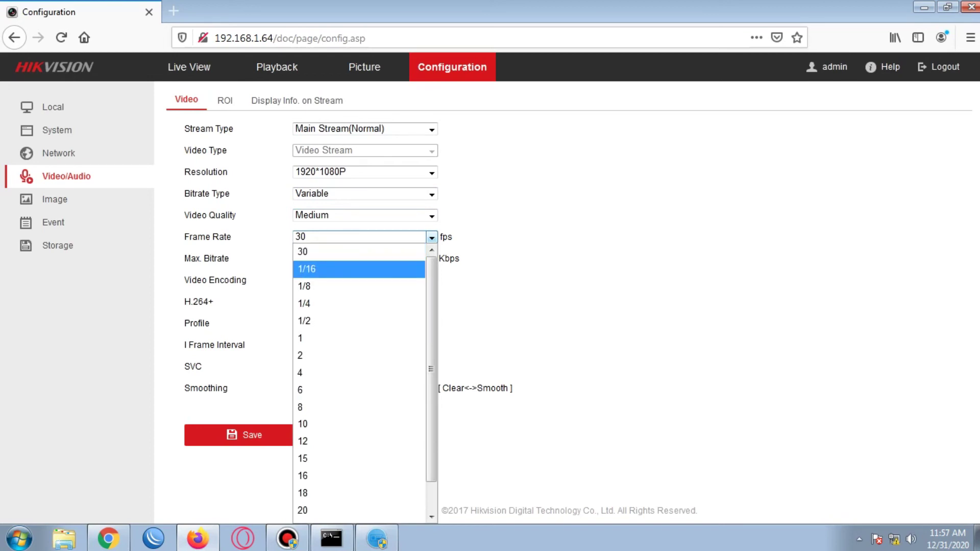
scroll(365, 381, down, 1)
key(Escape)
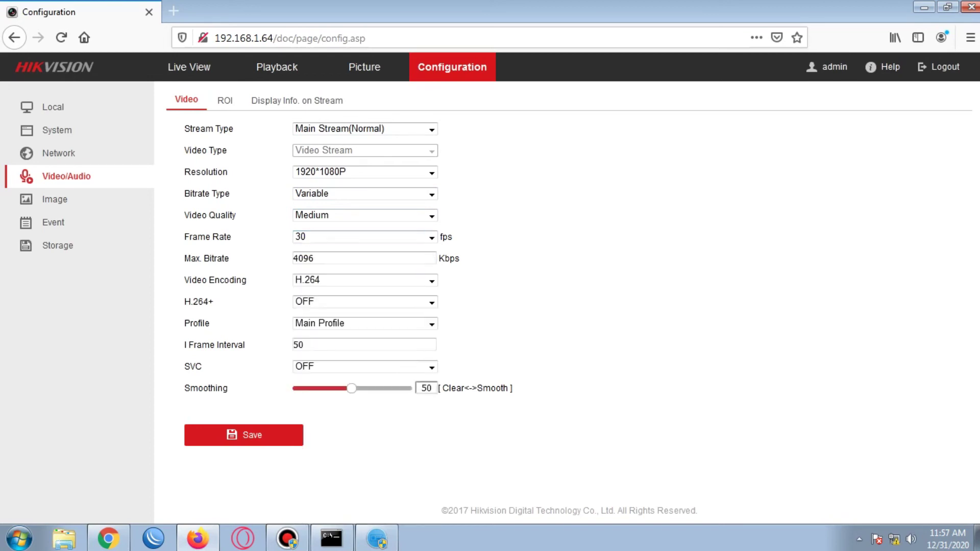
key(Tab)
key(Down)
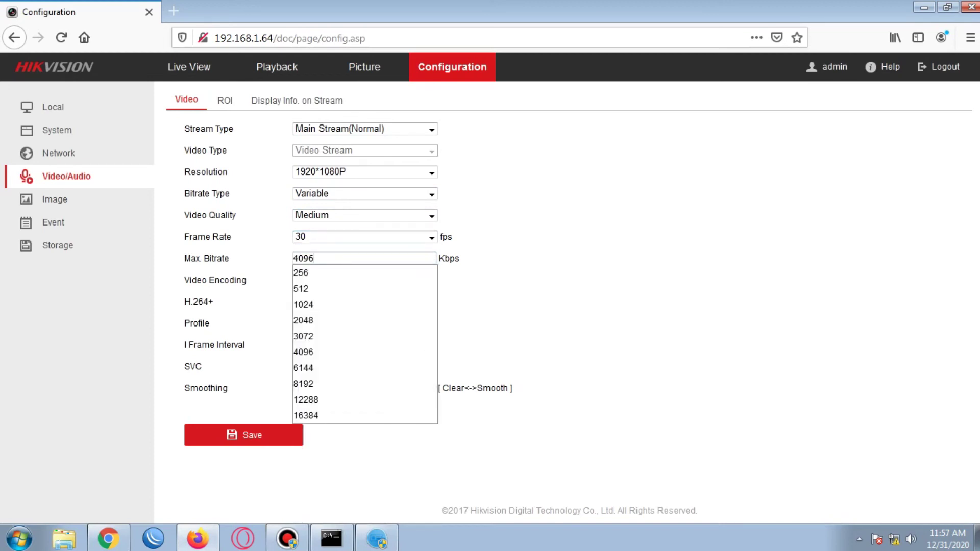
key(Escape)
Compare H.264 and H.265, keeping H.264 encoding with H.264+ turned OFF.
key(Tab)
key(alt+Down)
key(Down)
key(Up)
key(Down)
key(Up)
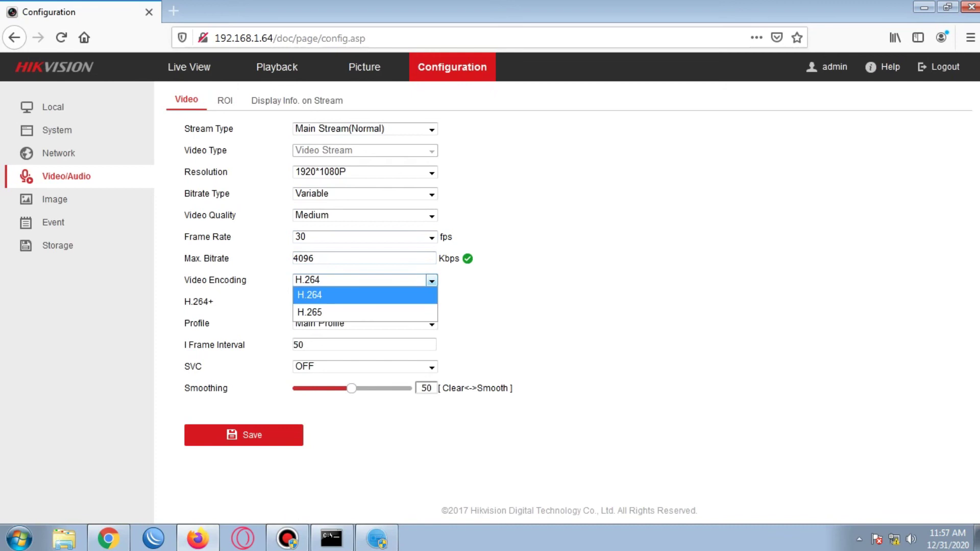
key(Return)
key(Tab)
key(alt+Down)
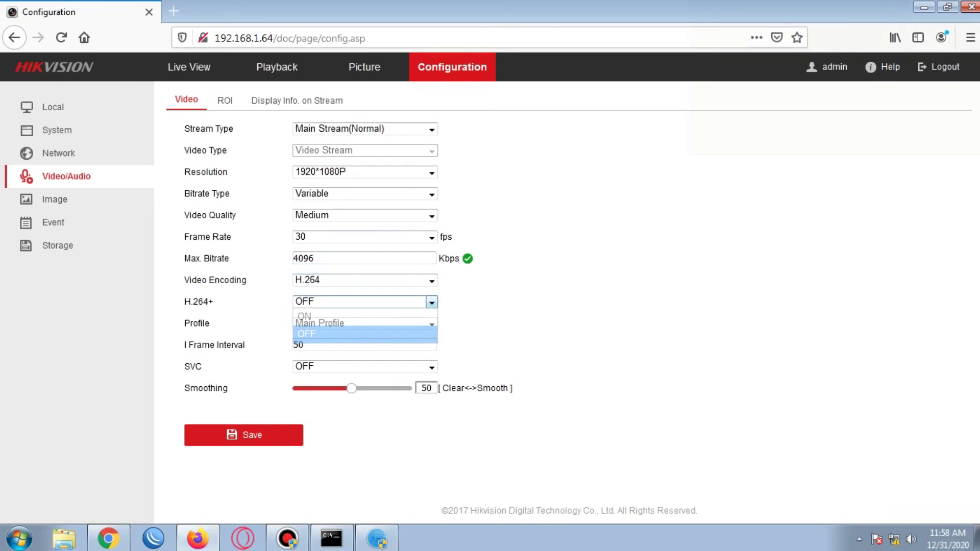
key(Up)
key(Escape)
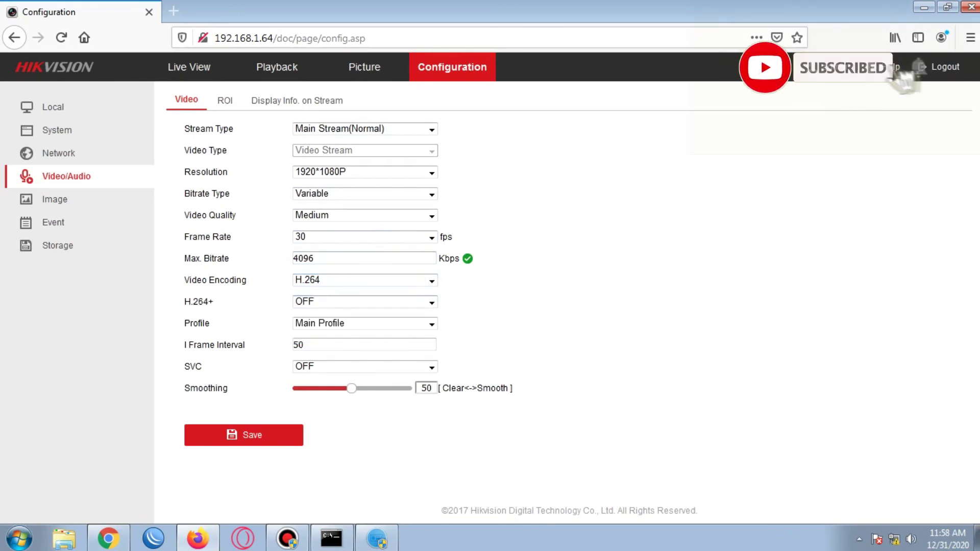
Keep Main Profile, pass I Frame Interval and SVC, and switch to the ROI page.
key(Tab)
key(alt+Down)
key(Down)
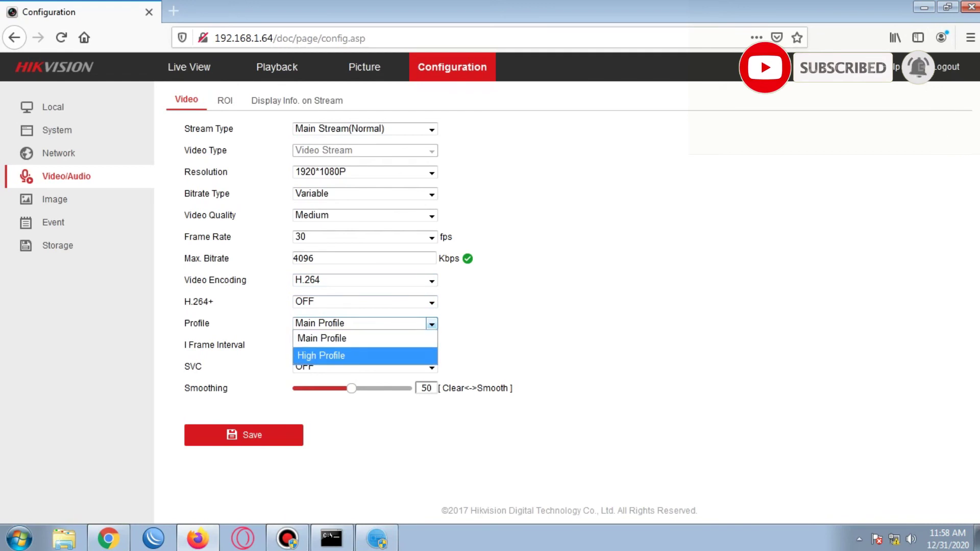
key(Escape)
key(Tab)
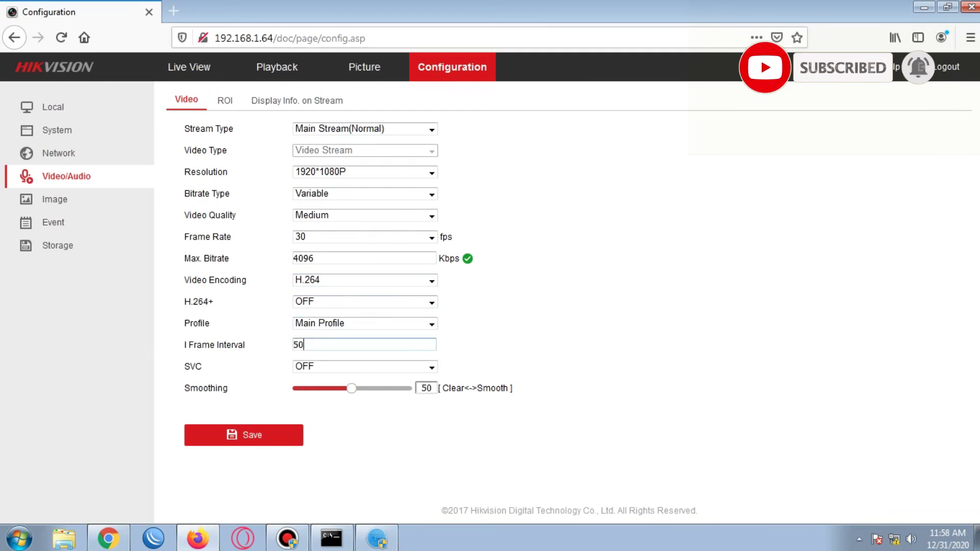
key(Tab)
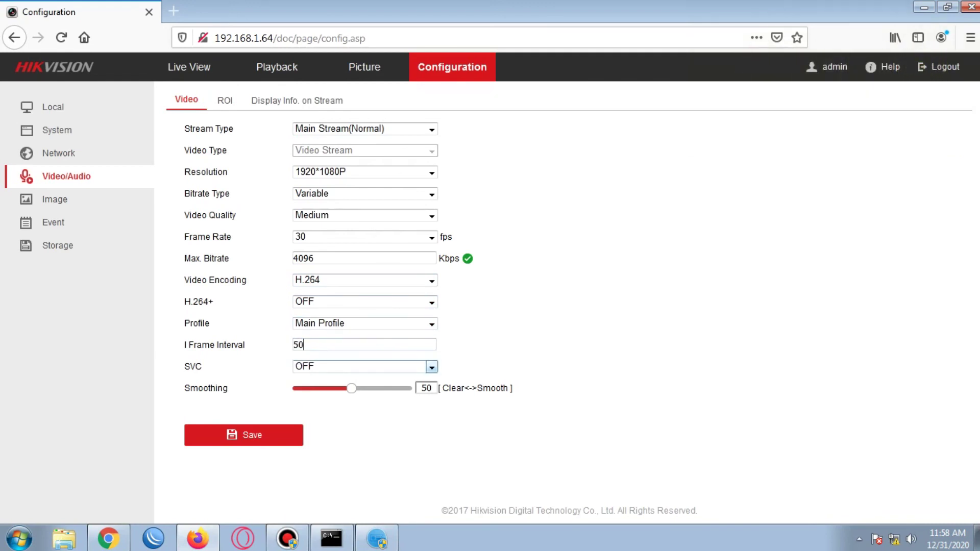
click(225, 100)
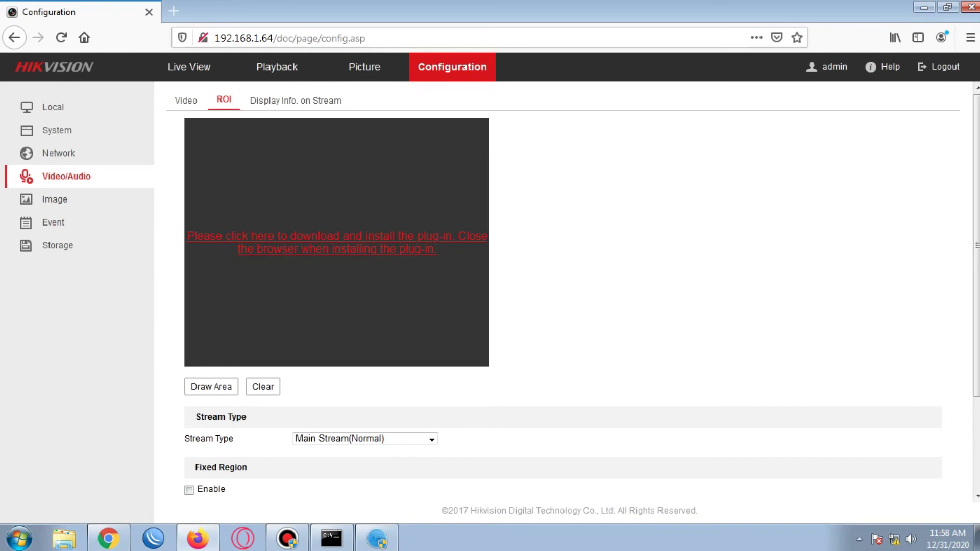
Save WebComponents.exe, run it from Downloads, and finish the Web Components installation.
click(311, 236)
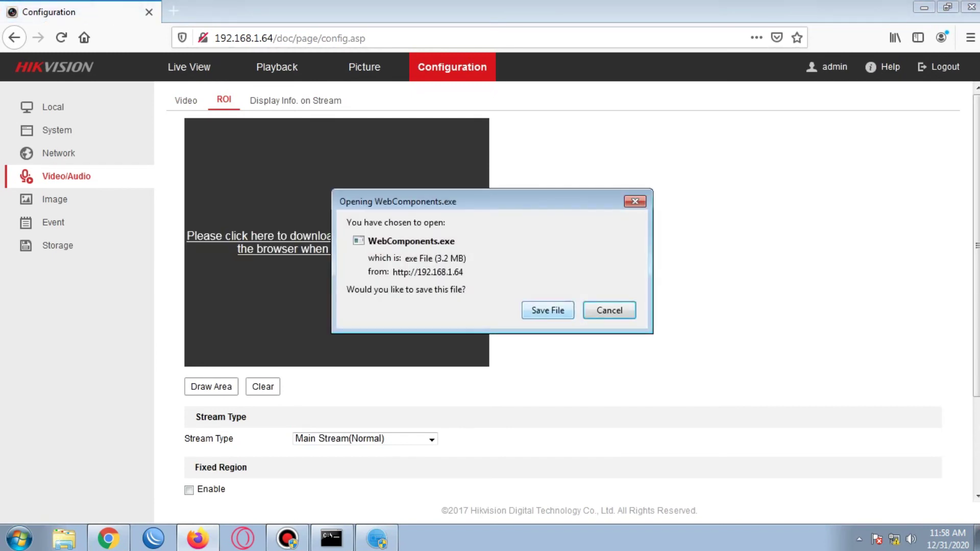
key(Return)
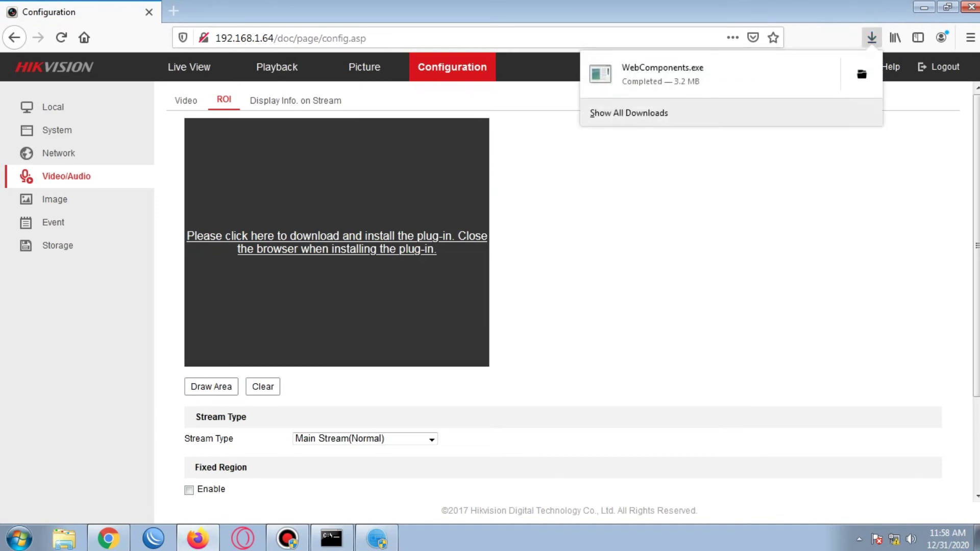
click(662, 74)
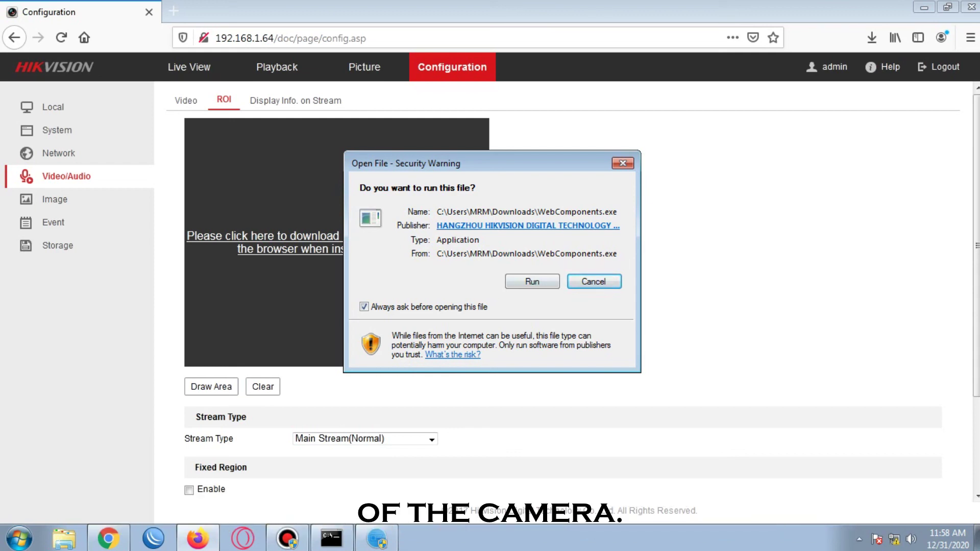
key(alt+r)
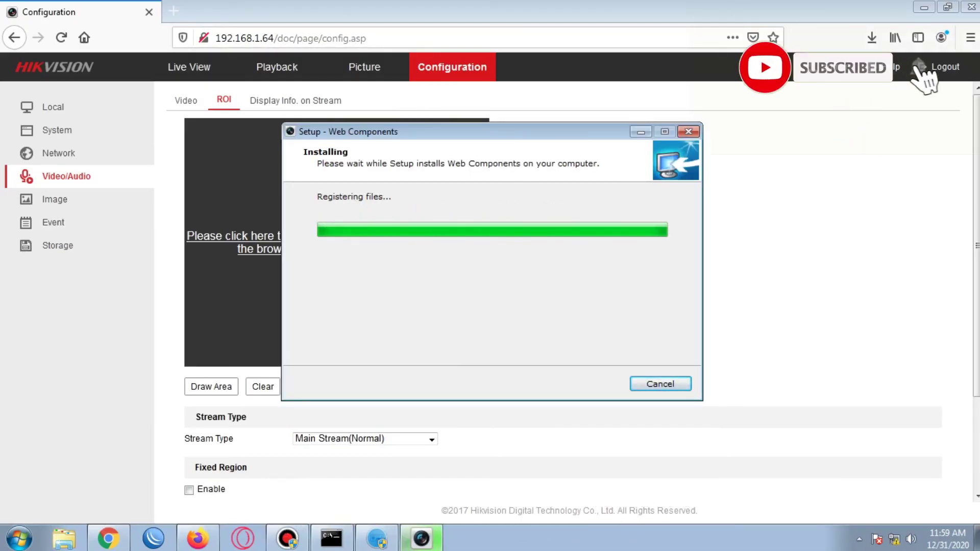
key(Return)
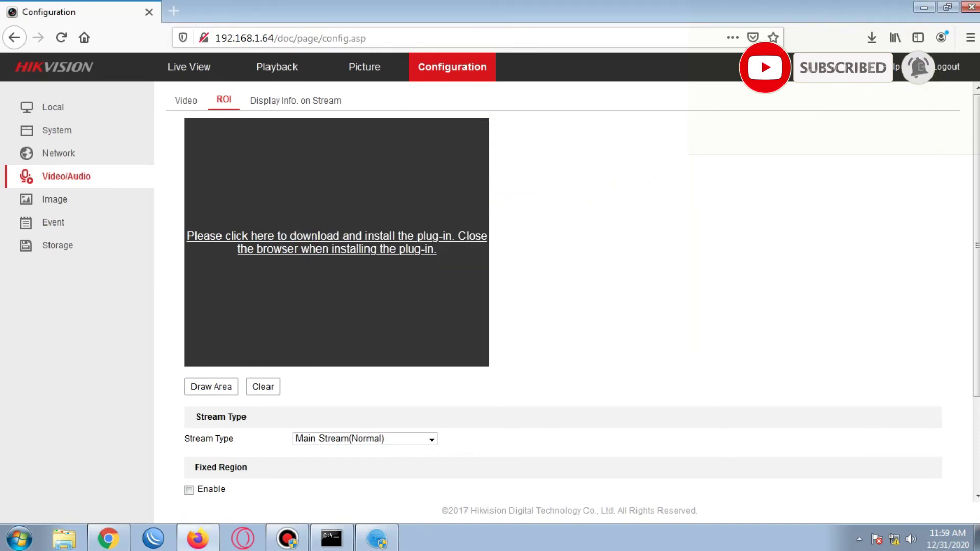